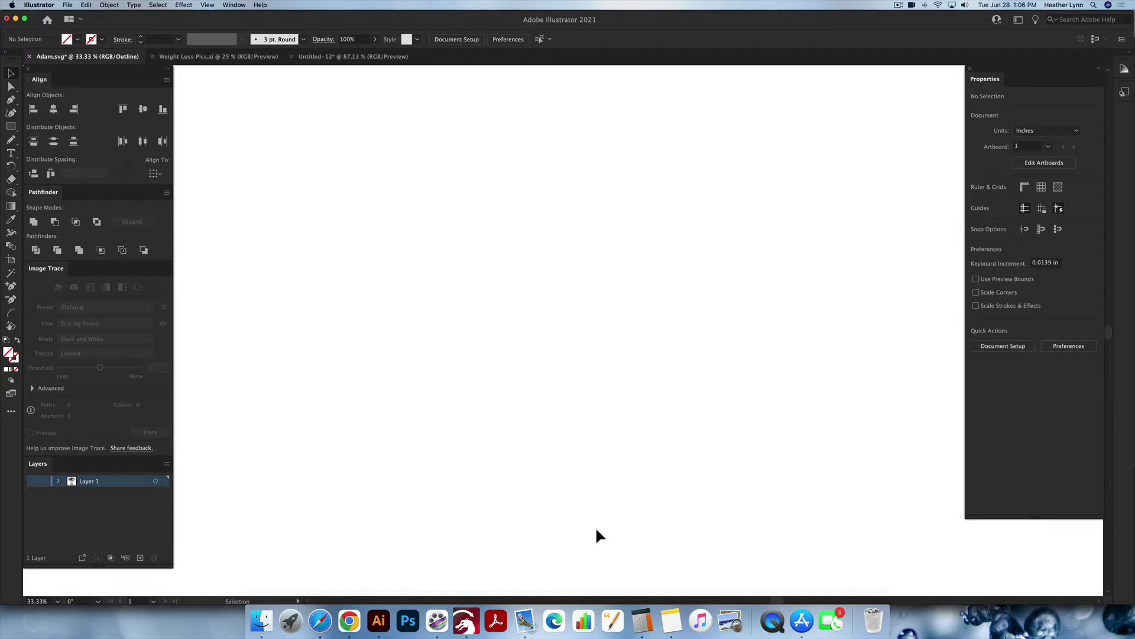
Step: Reveal Layer 1's flag skull sticker in Illustrator, inspect its cut outline, then switch to LightBurn
click(33, 483)
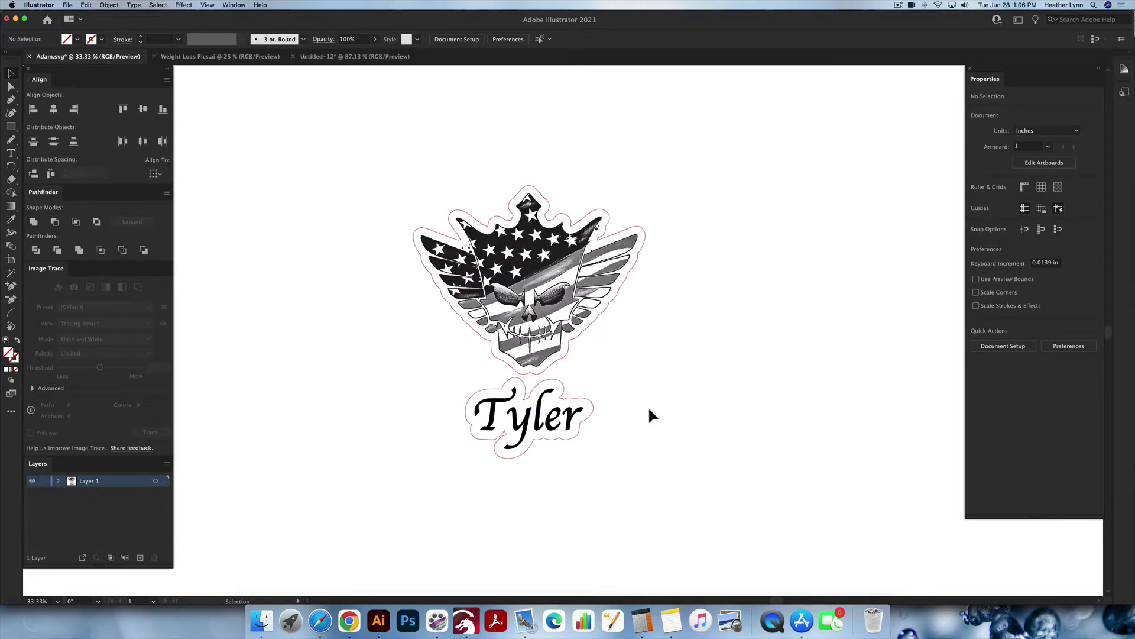
click(573, 275)
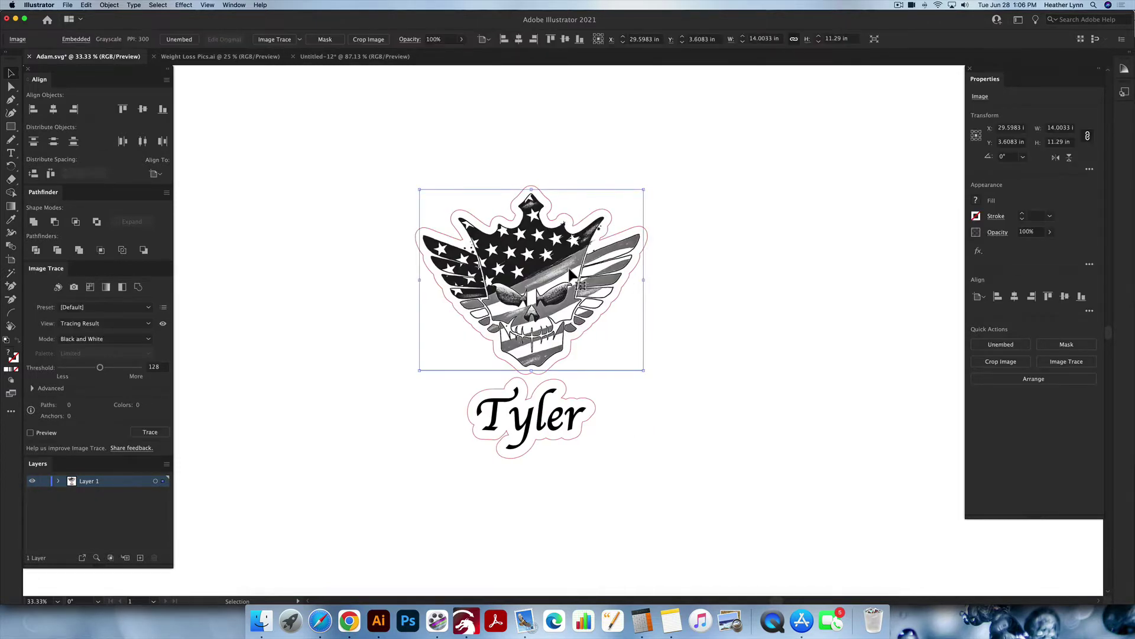
click(656, 233)
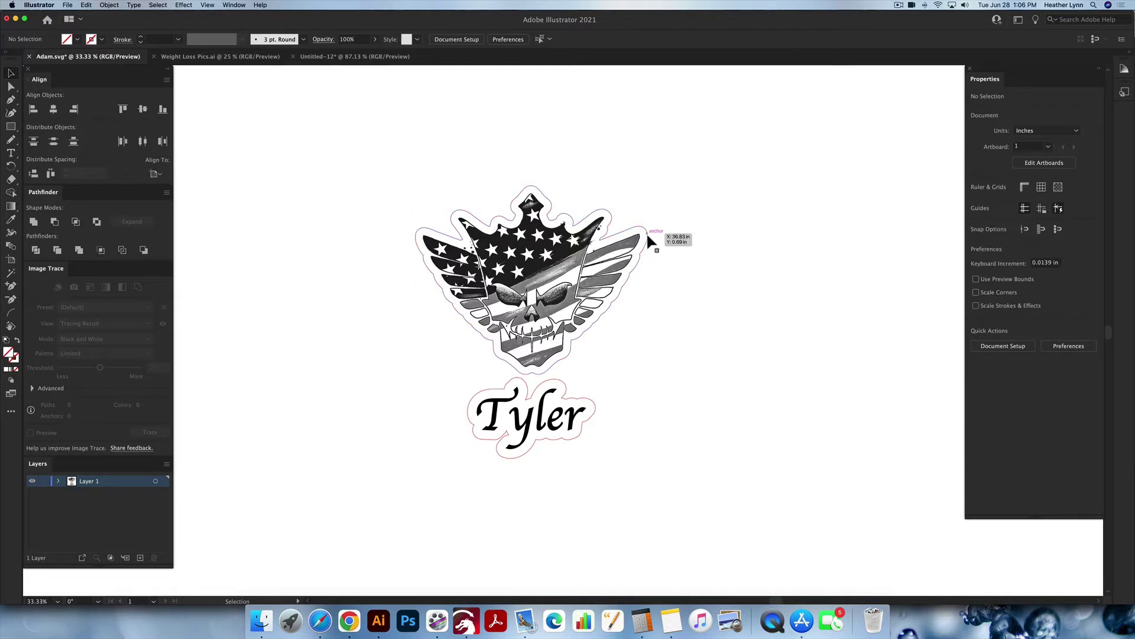
click(647, 232)
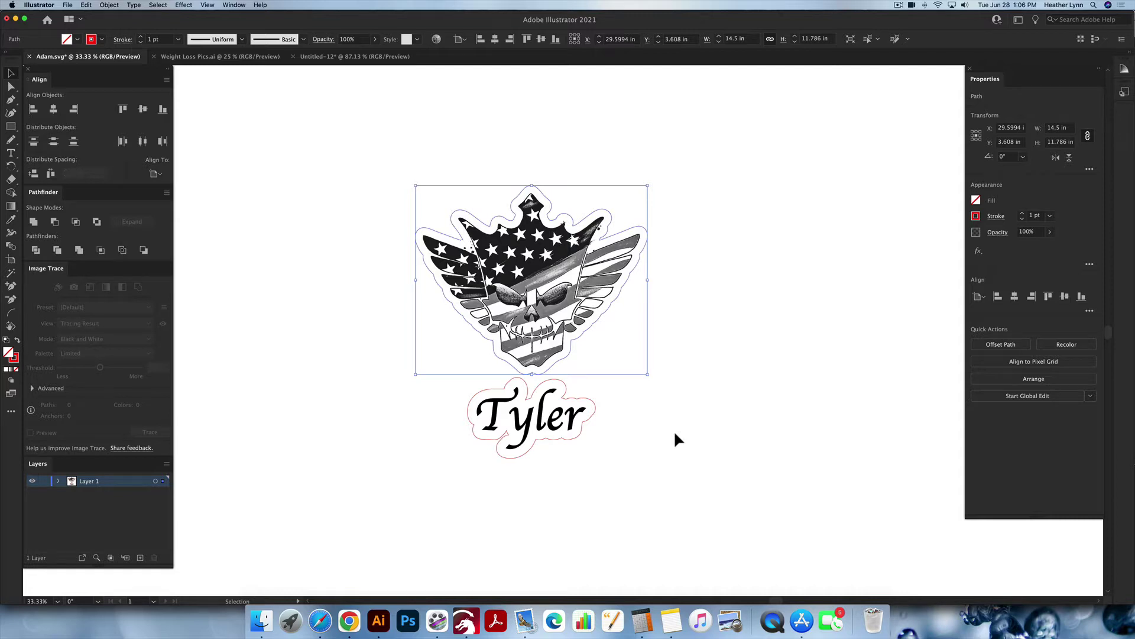
key(super+Tab)
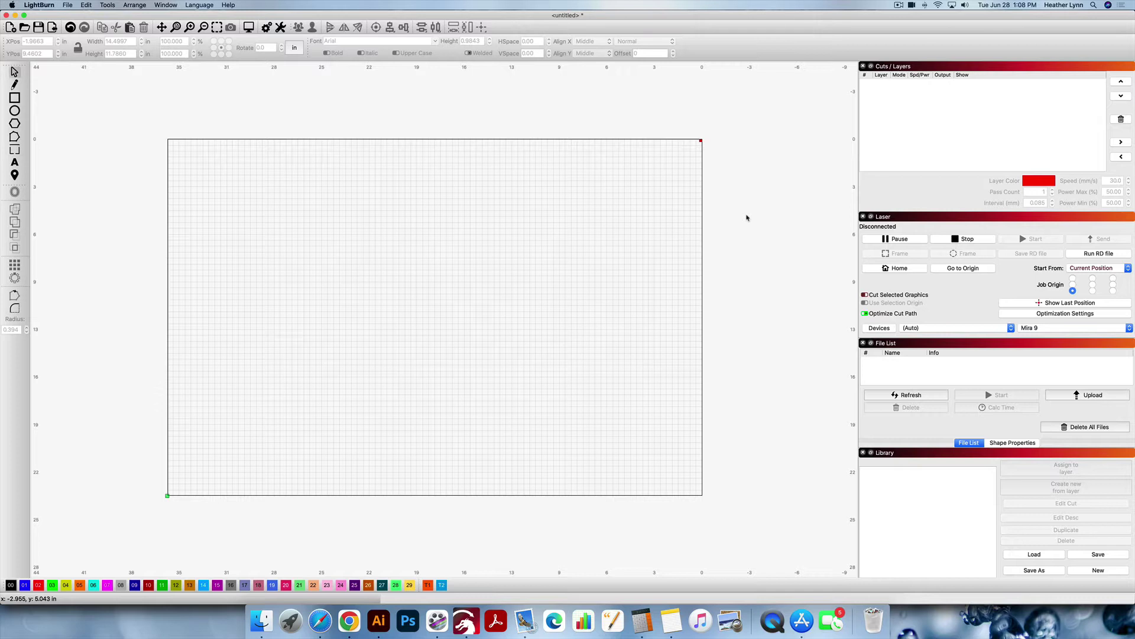
key(super+o)
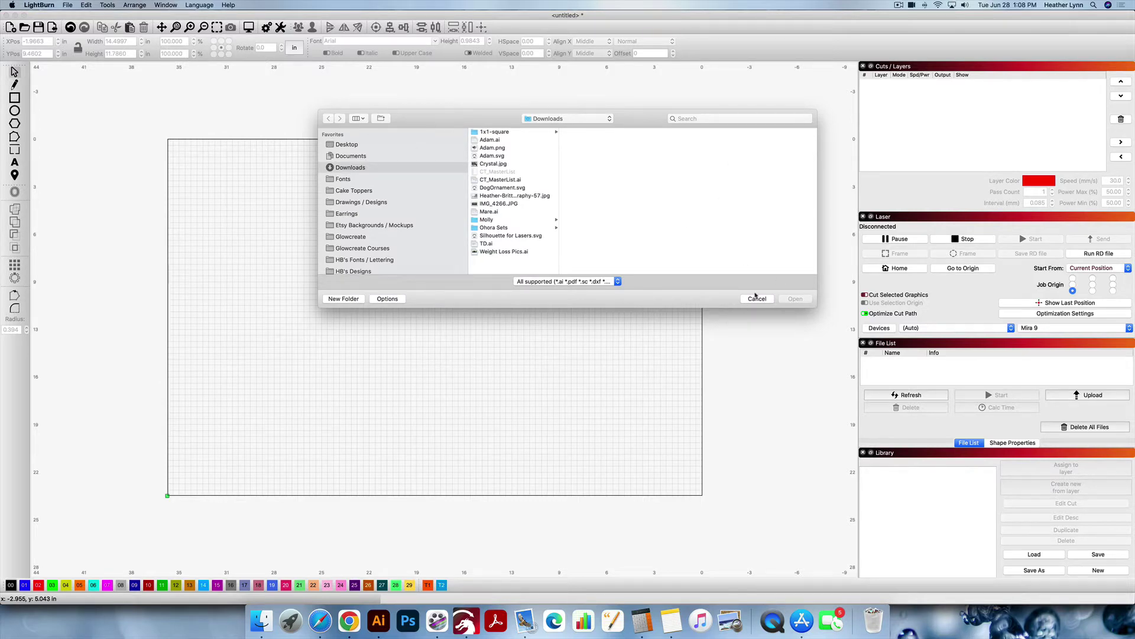
click(756, 298)
click(69, 6)
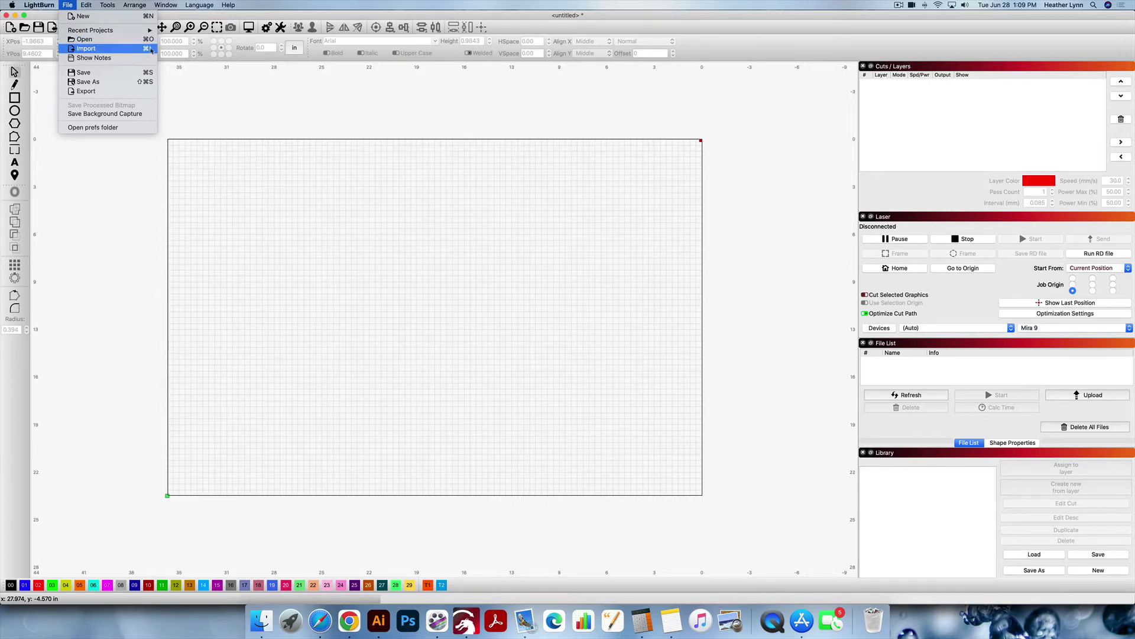
Step: Import Adam.svg and delete the duplicate skull image and Tyler text copies
click(337, 180)
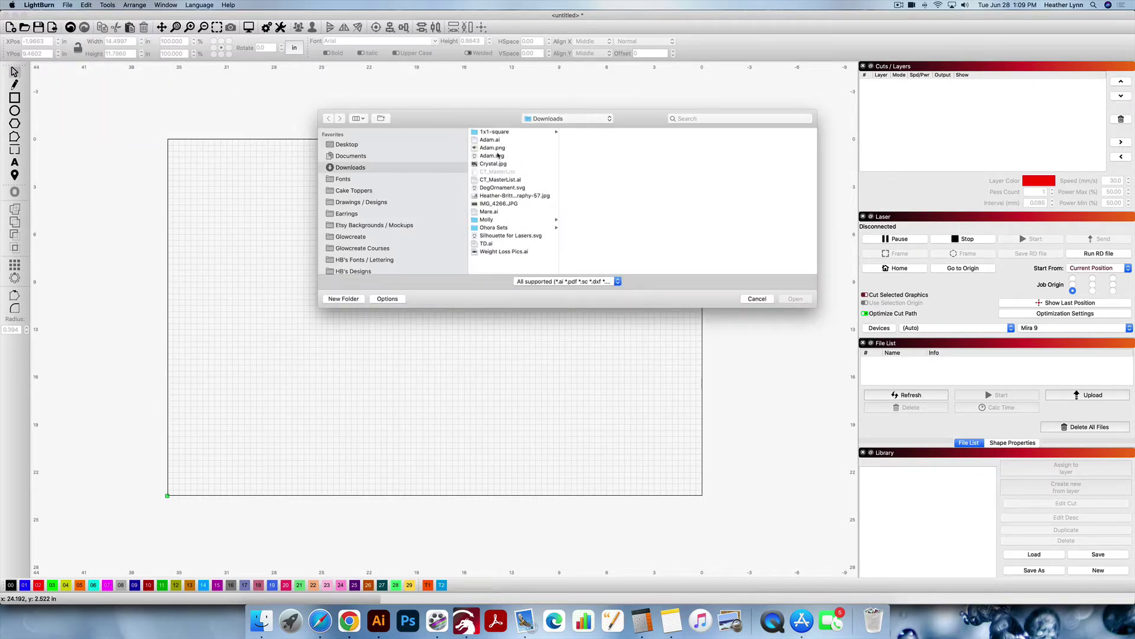
double_click(515, 157)
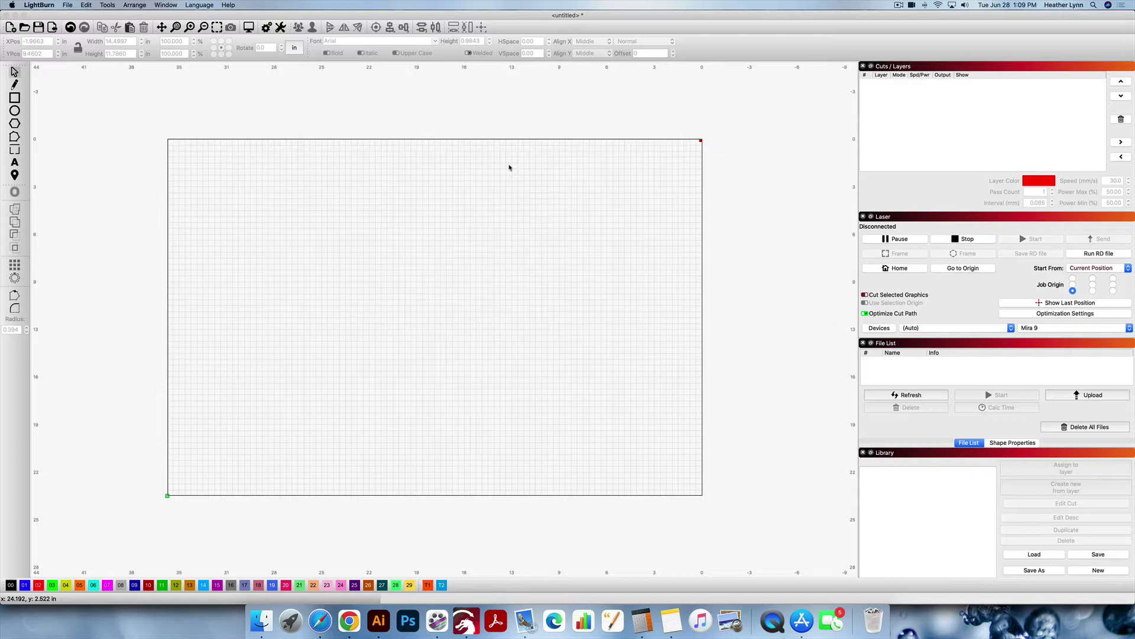
drag(568, 442, 112, 182)
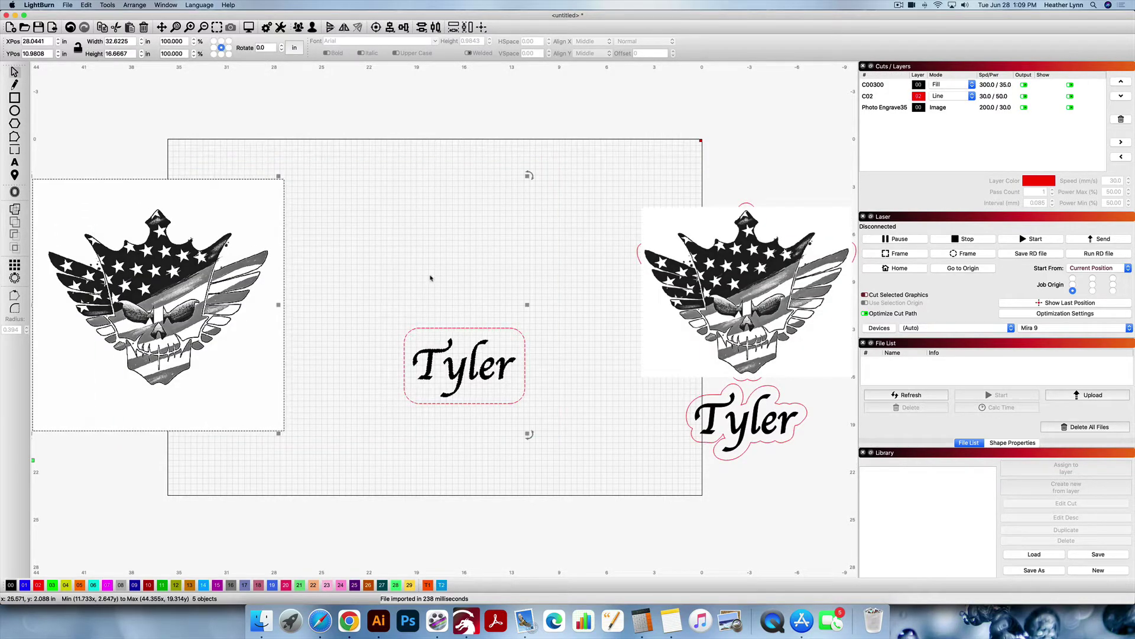
key(Delete)
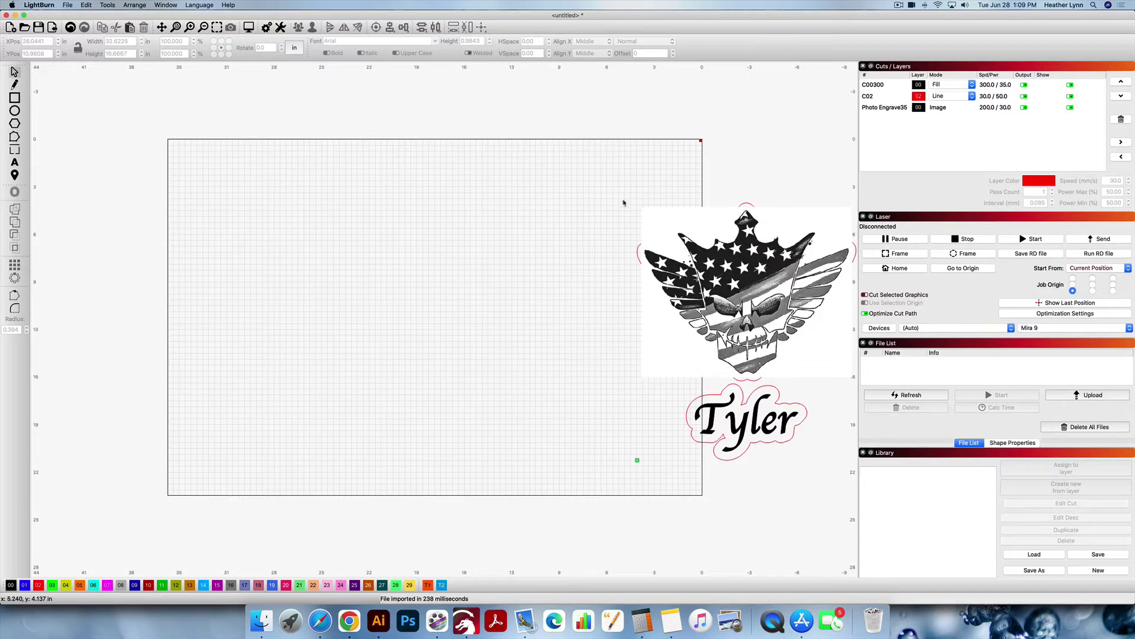
Step: Move the remaining skull and Tyler sticker to the centre of the work area
drag(583, 174, 857, 490)
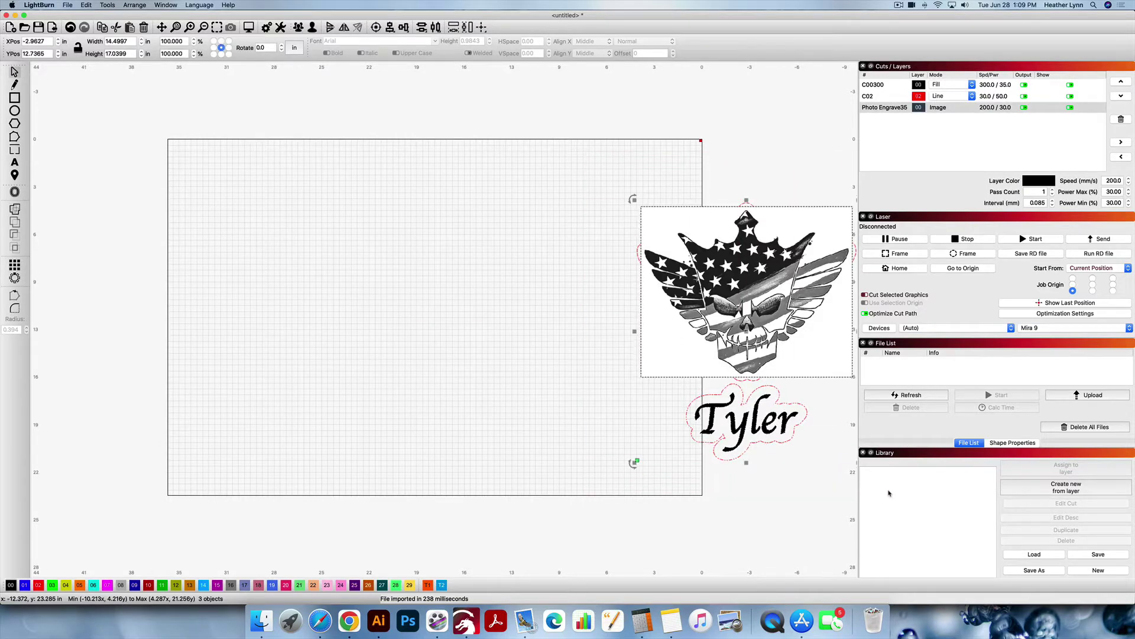
drag(745, 293, 420, 277)
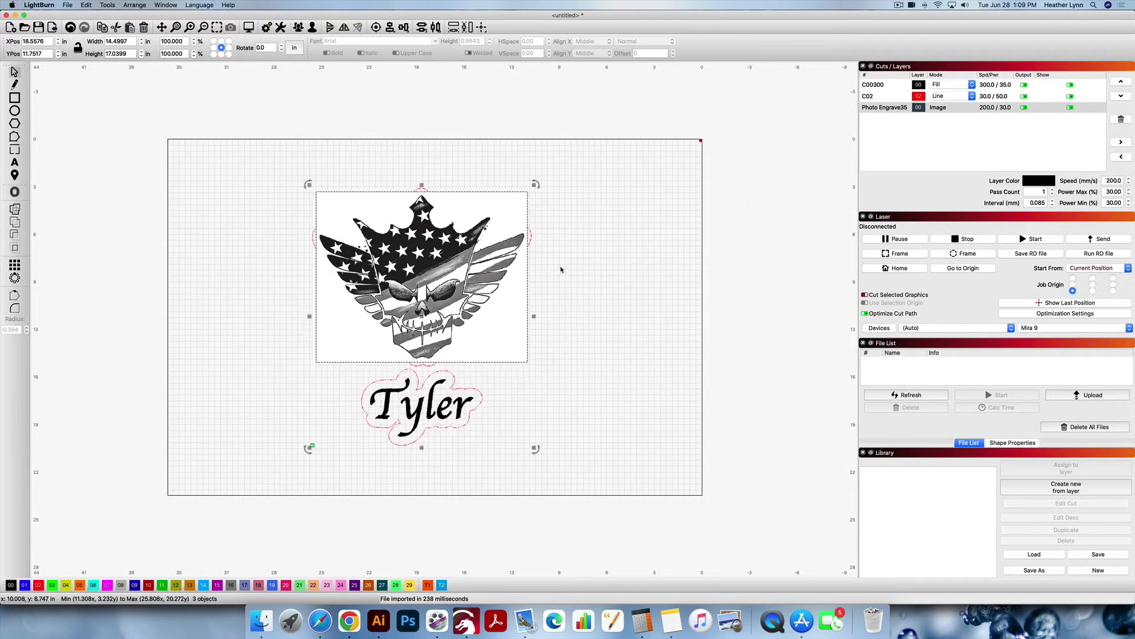
click(580, 320)
Step: Move layer C02 below Photo Engrave35 and bring up C02's Cut Settings Editor
click(497, 266)
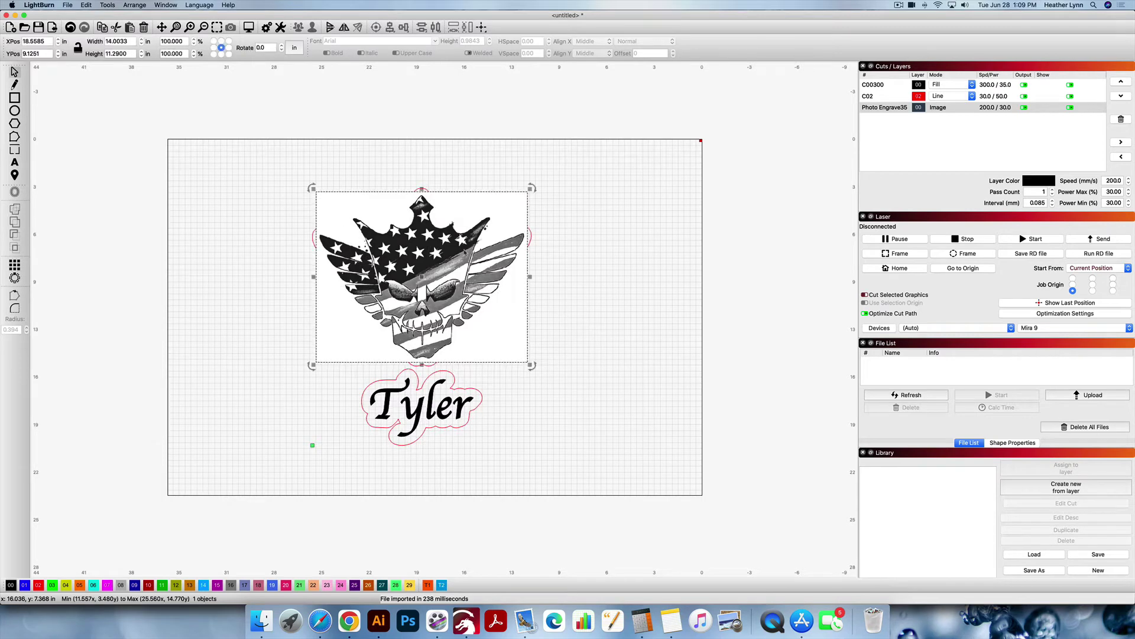
click(971, 156)
click(874, 96)
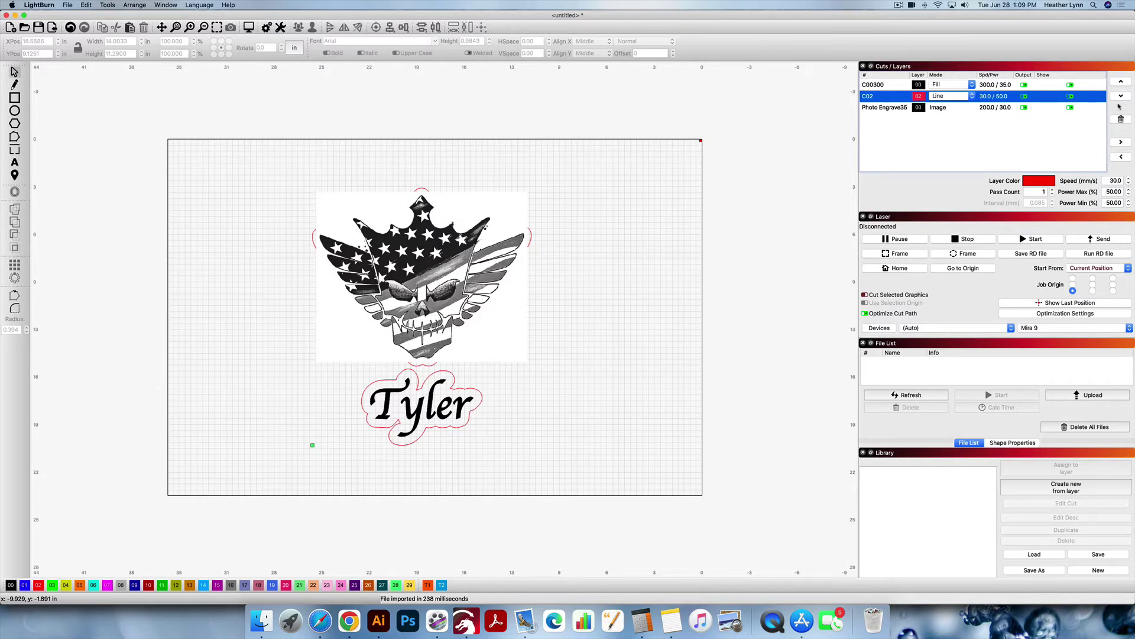
click(1120, 96)
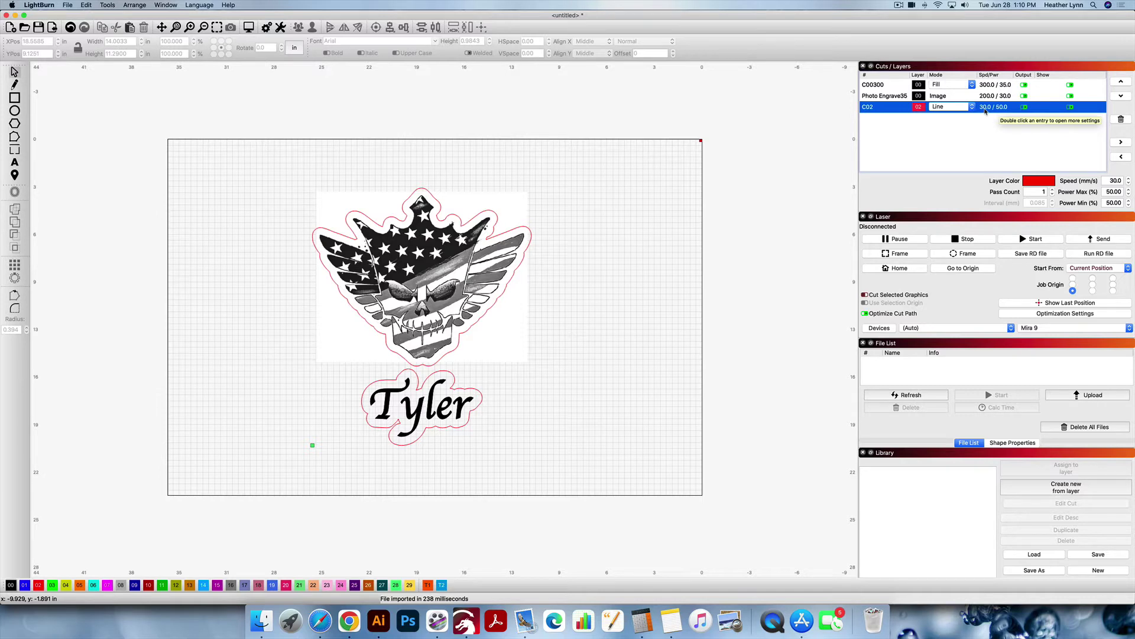
double_click(995, 110)
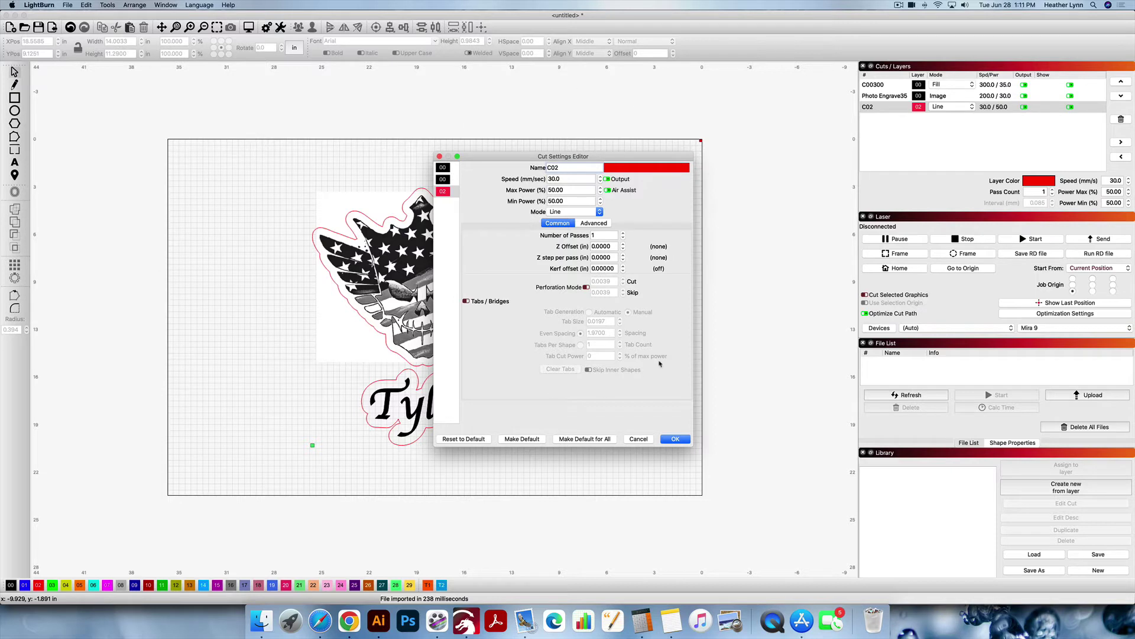
Step: Compare the Photo Engrave35 dither settings with the C02 line settings, then confirm with OK
click(445, 180)
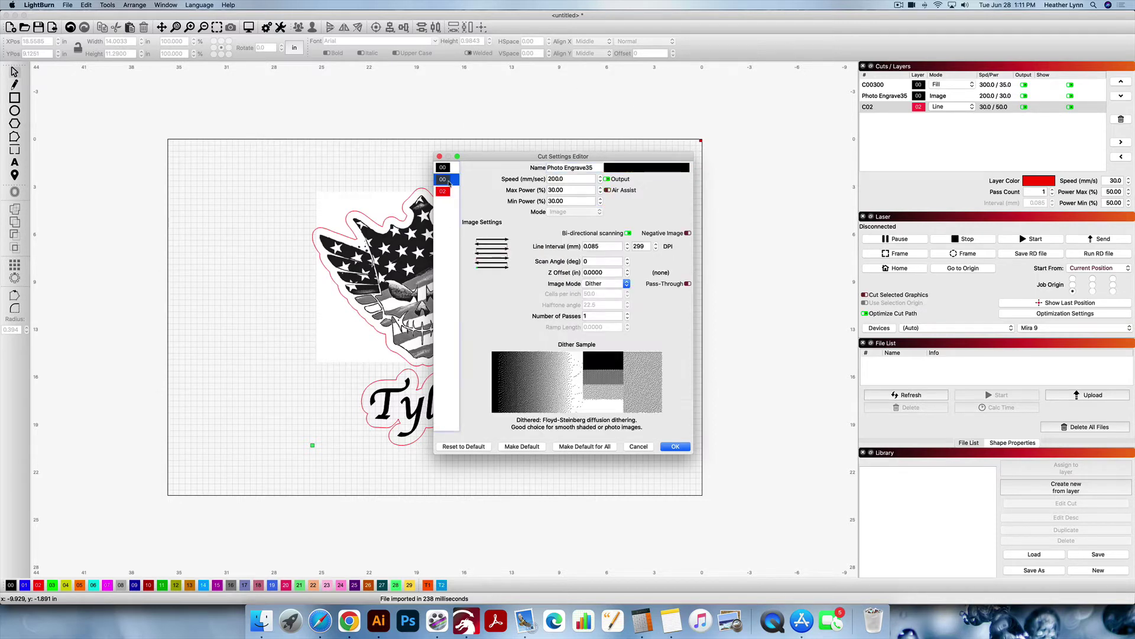
click(443, 192)
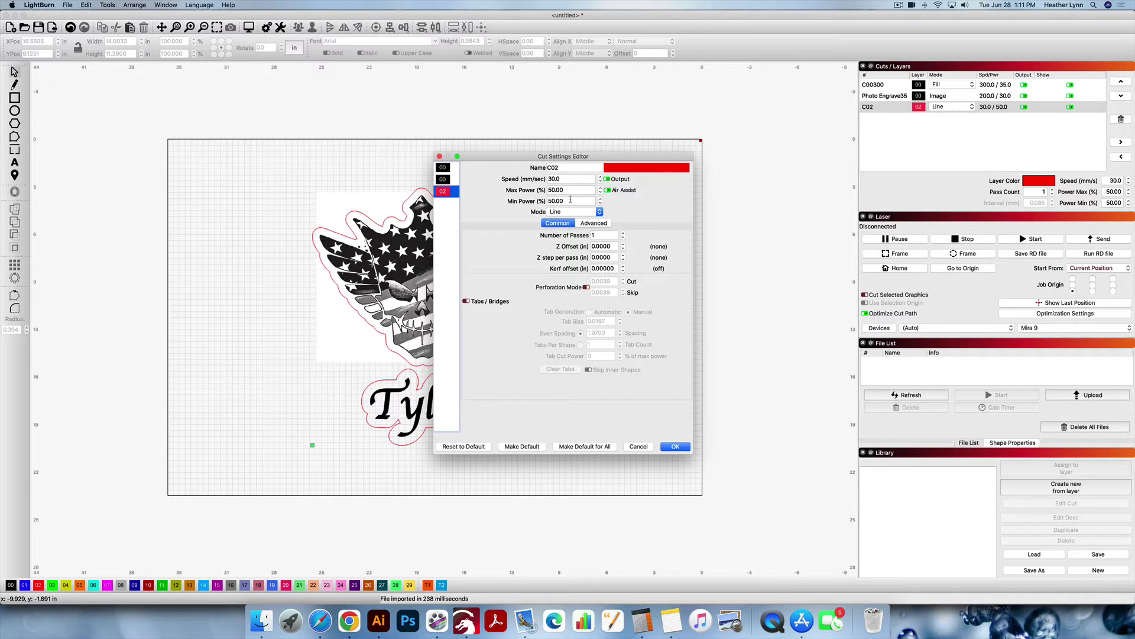
mouse_move(608, 190)
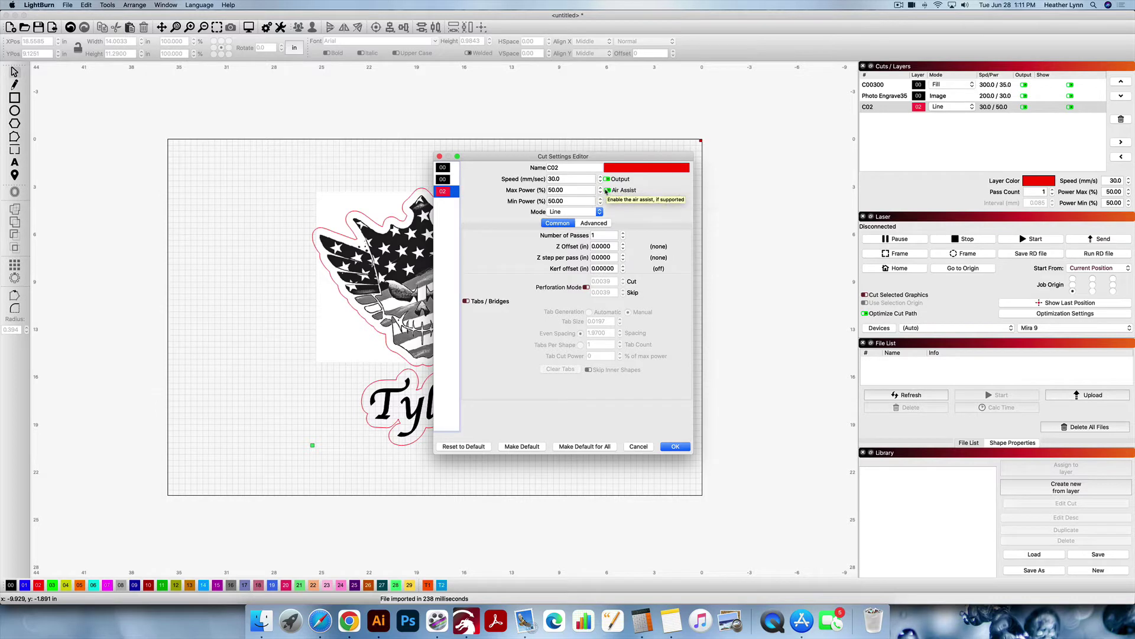
click(443, 179)
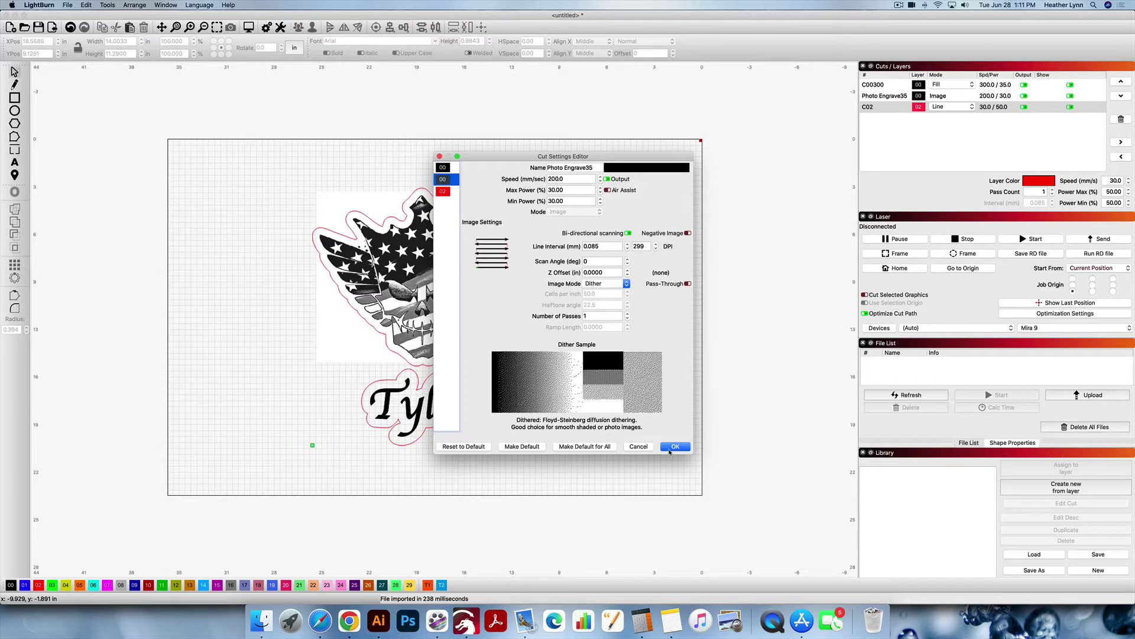
click(674, 446)
Step: Delete the Tyler name text and select the skull image and its outline together
mouse_move(499, 453)
mouse_down()
mouse_move(331, 381)
mouse_move(334, 369)
mouse_up()
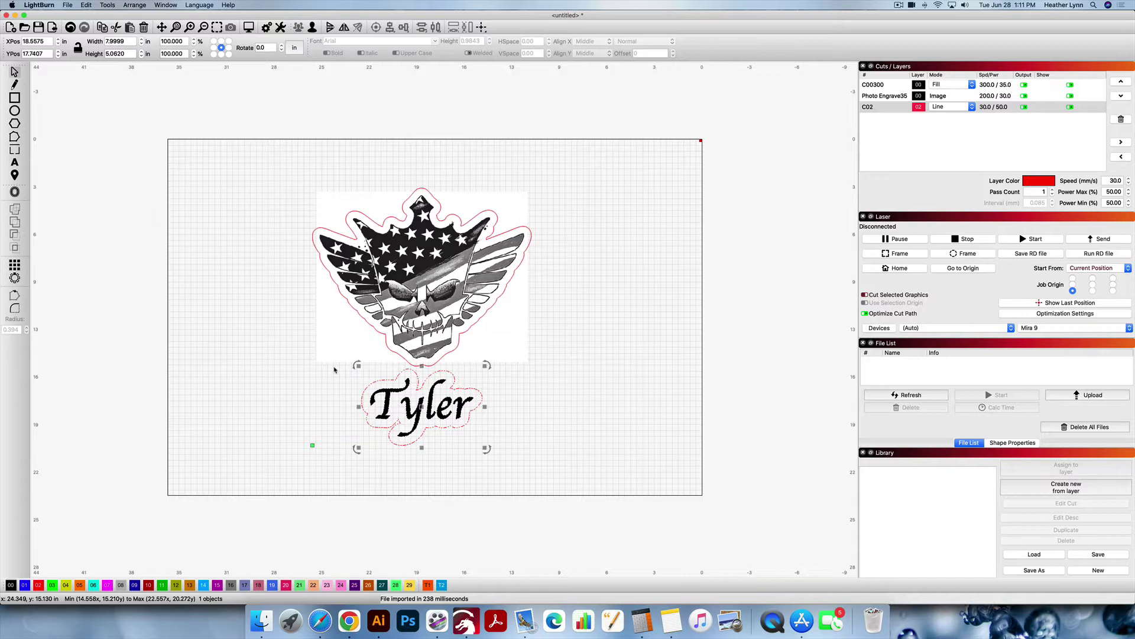
key(Delete)
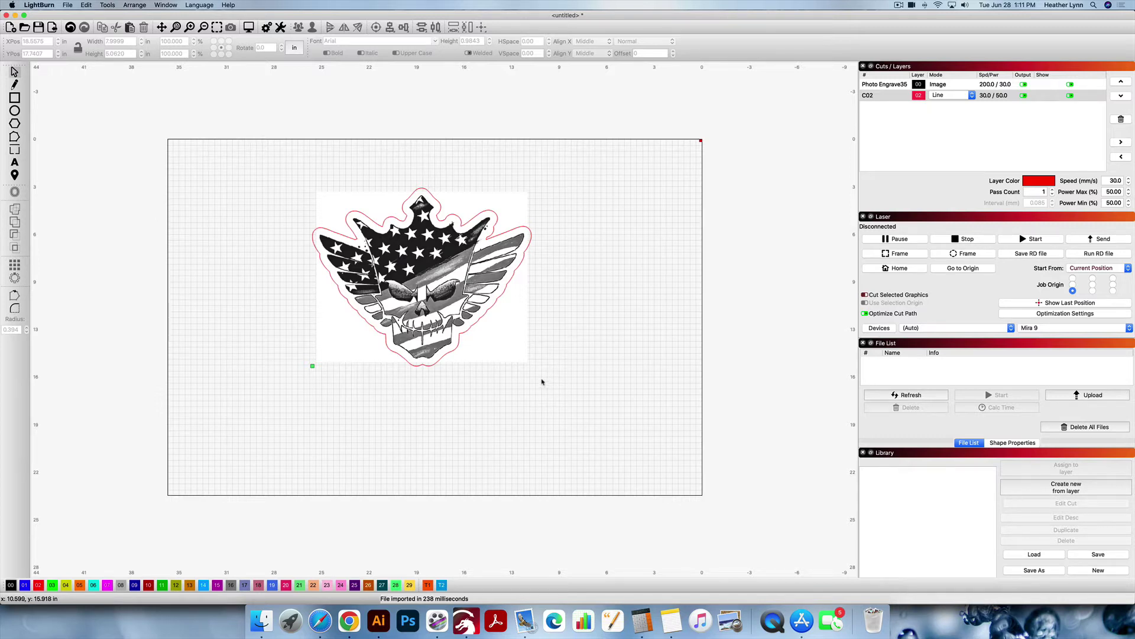
drag(542, 381, 275, 156)
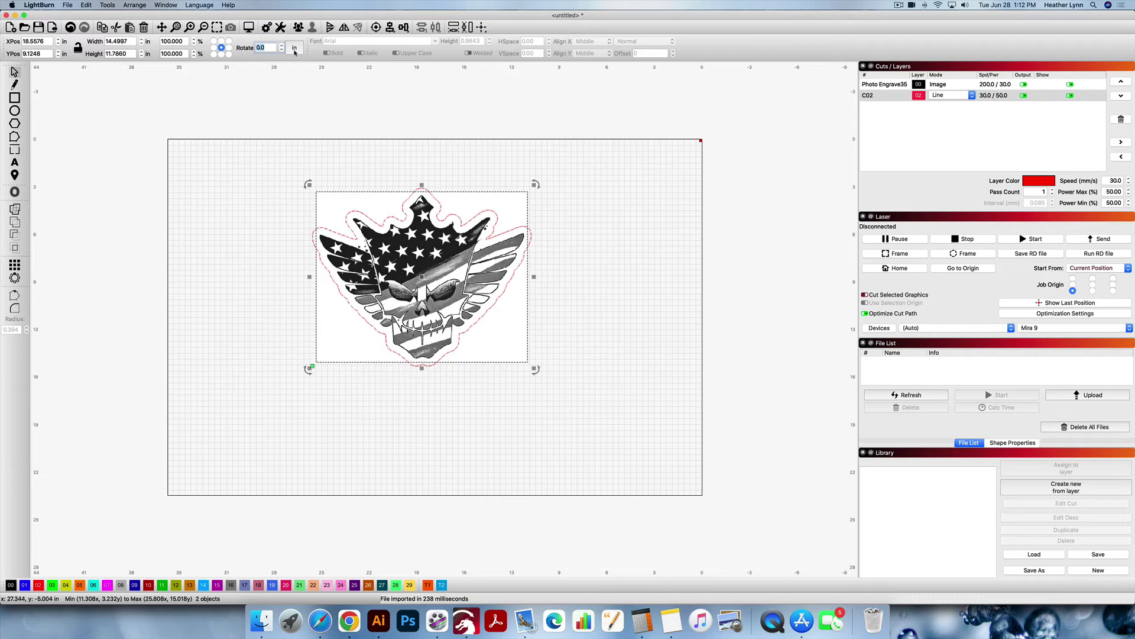
Step: Resize the skull image and outline to 3 inches wide, in inch units
click(292, 47)
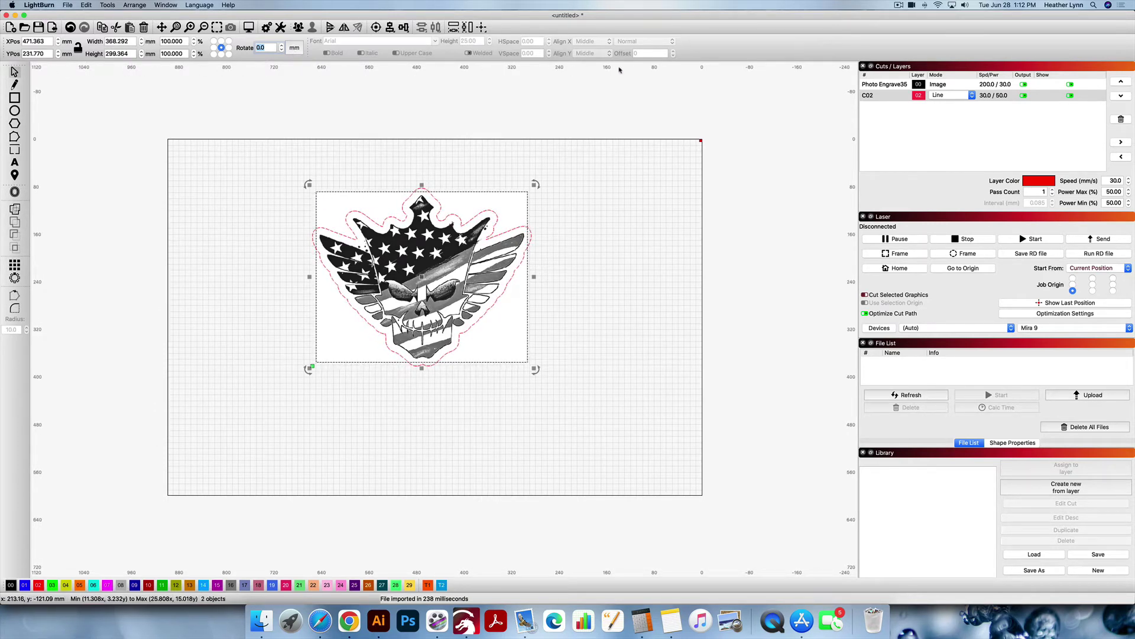
click(294, 48)
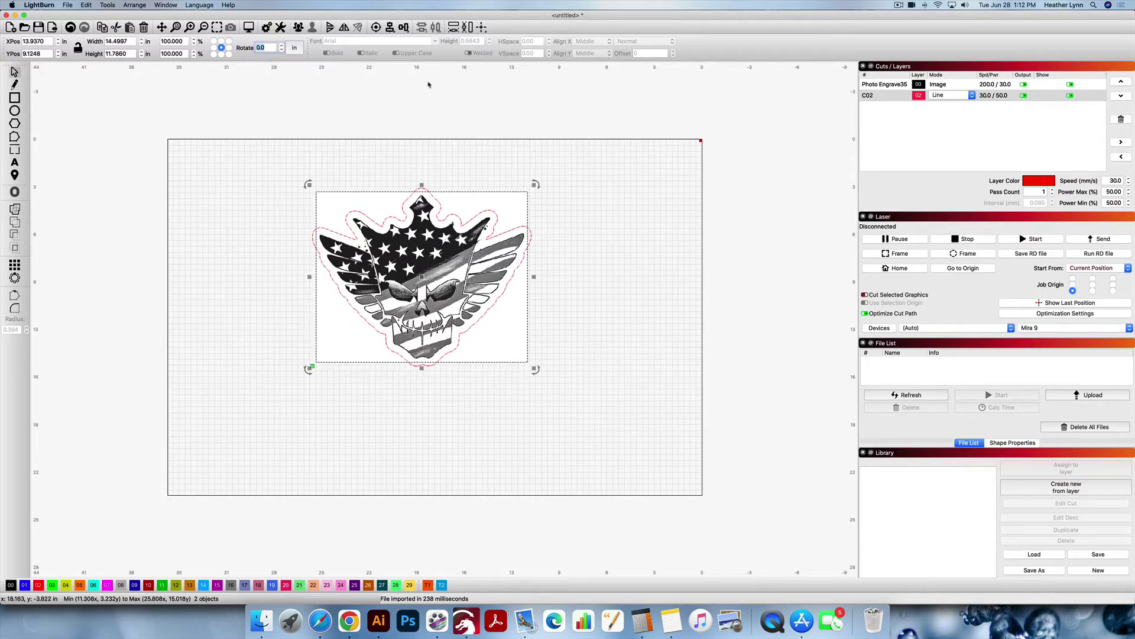
scroll(428, 84, down, 1)
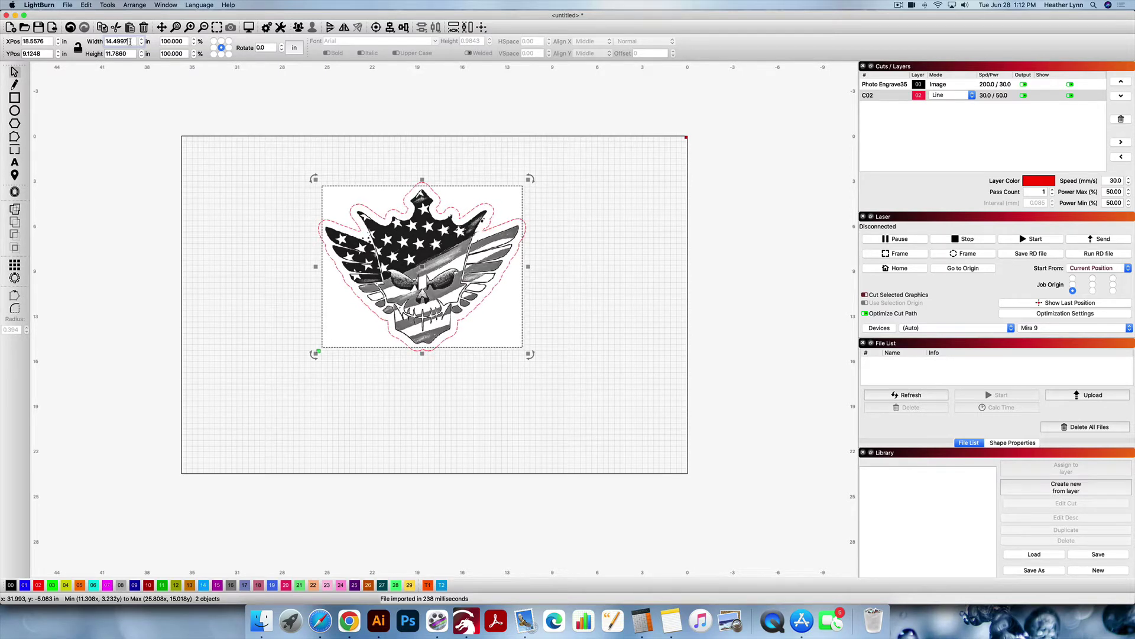
drag(130, 42, 93, 42)
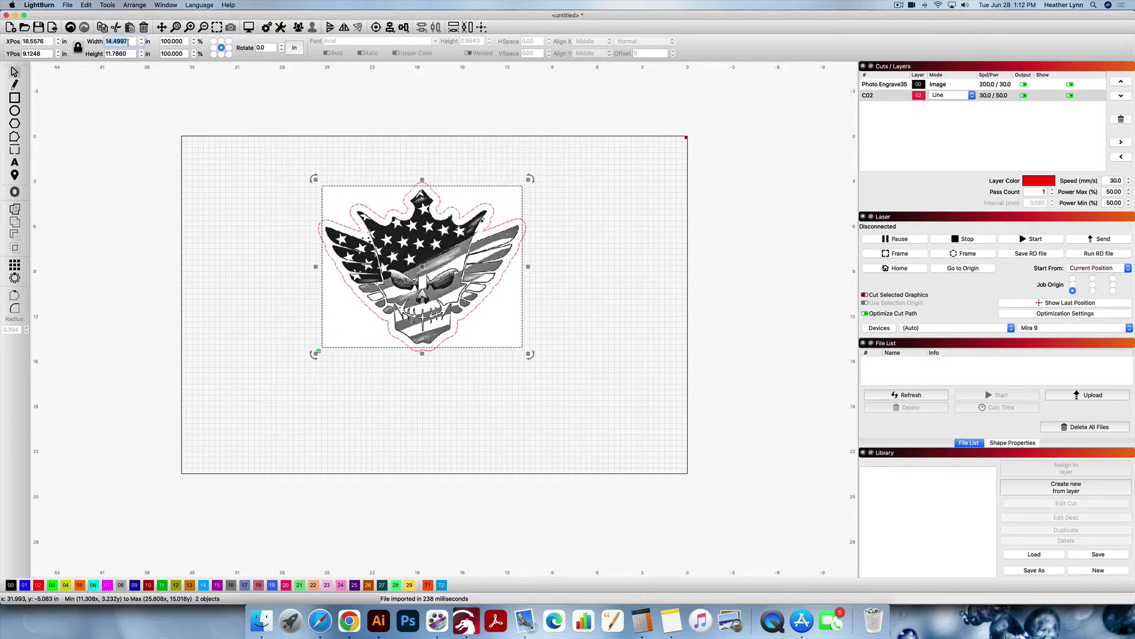
text(3)
key(Return)
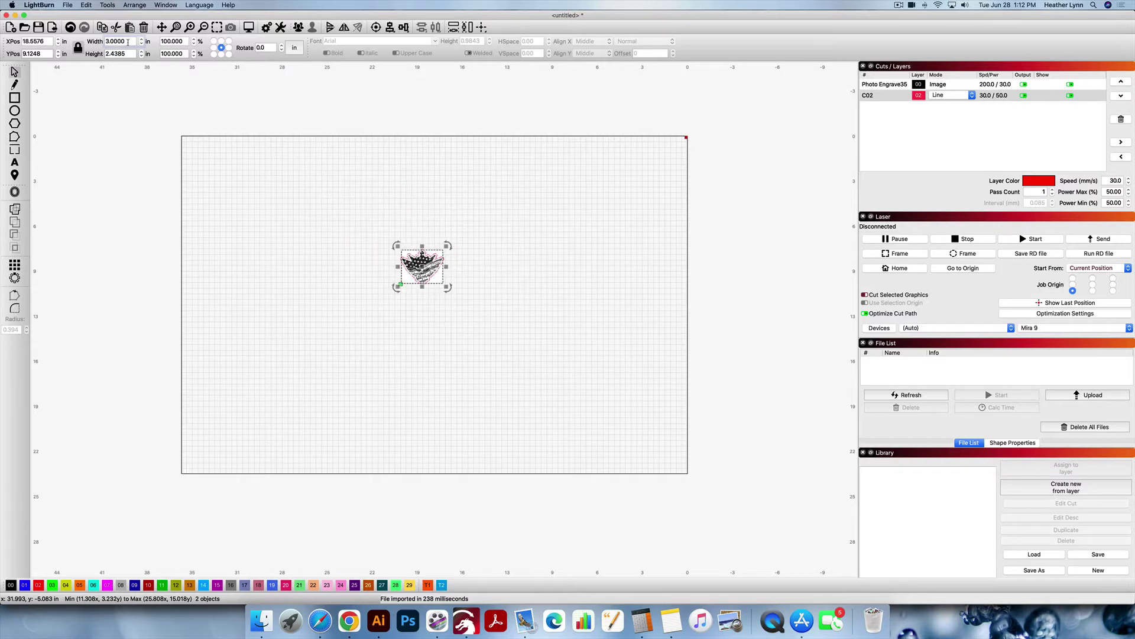
click(523, 283)
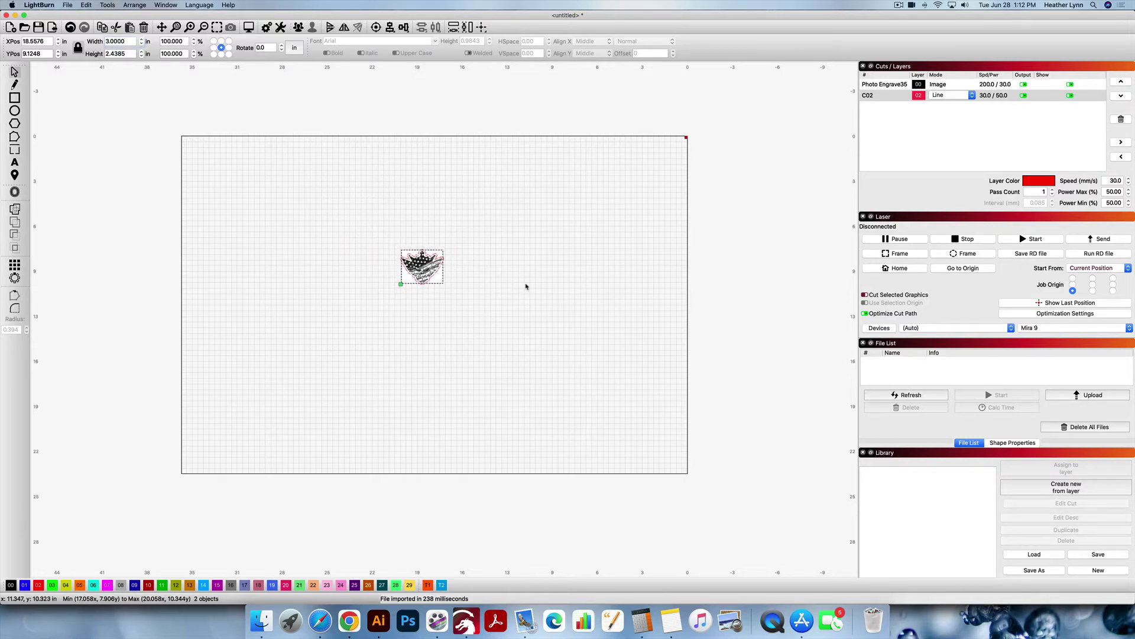
scroll(508, 283, up, 2)
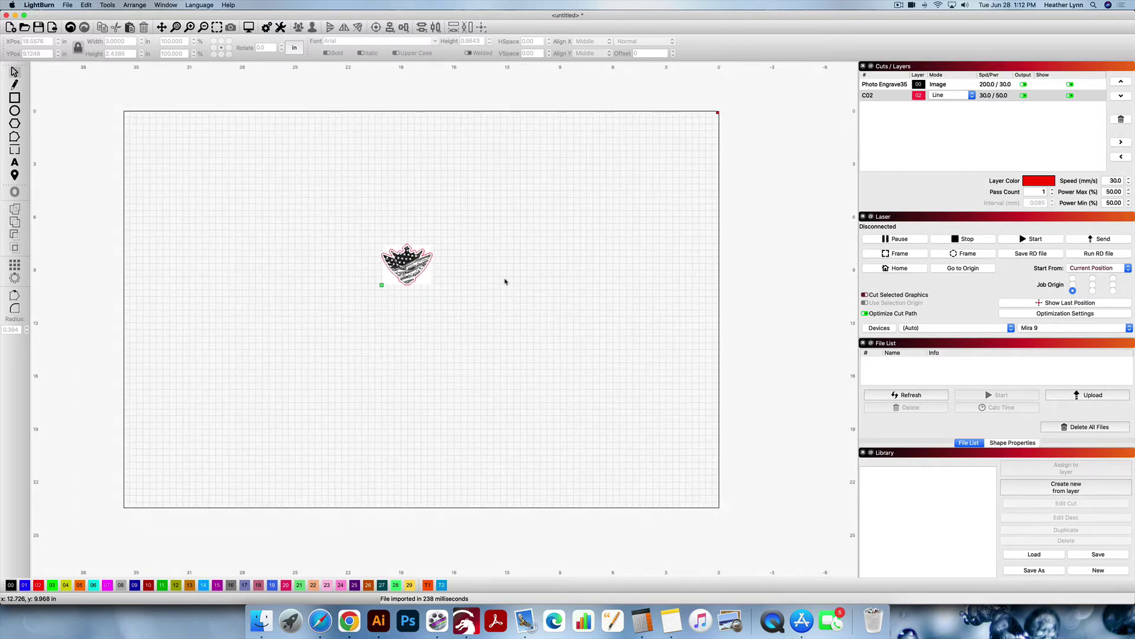
scroll(505, 282, up, 1)
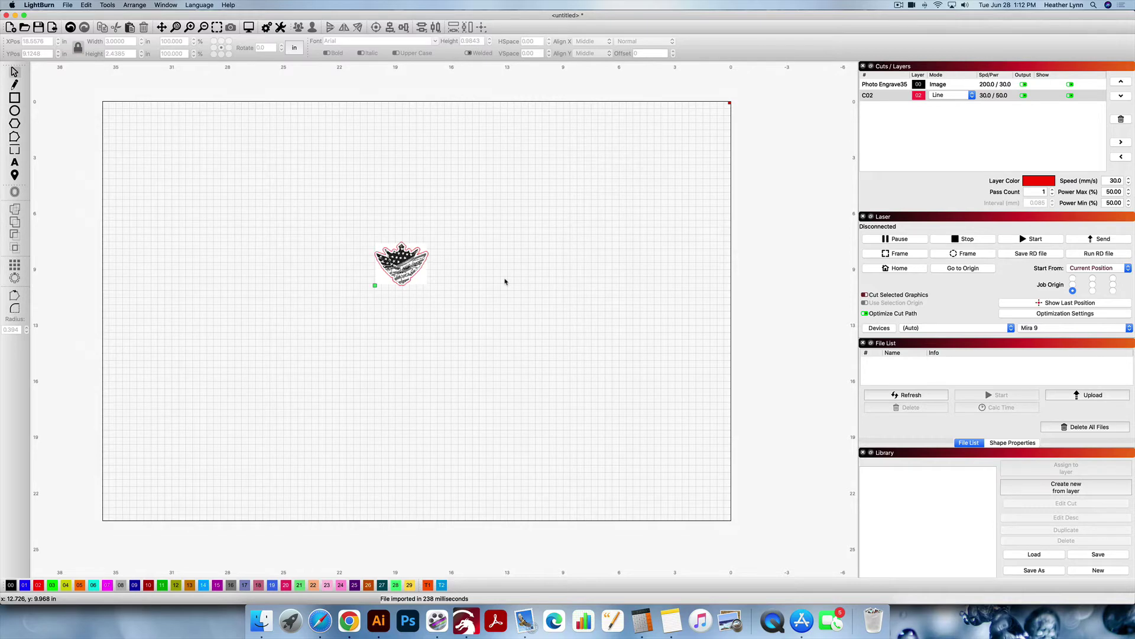
scroll(504, 281, down, 2)
scroll(505, 281, down, 1)
scroll(505, 281, down, 1)
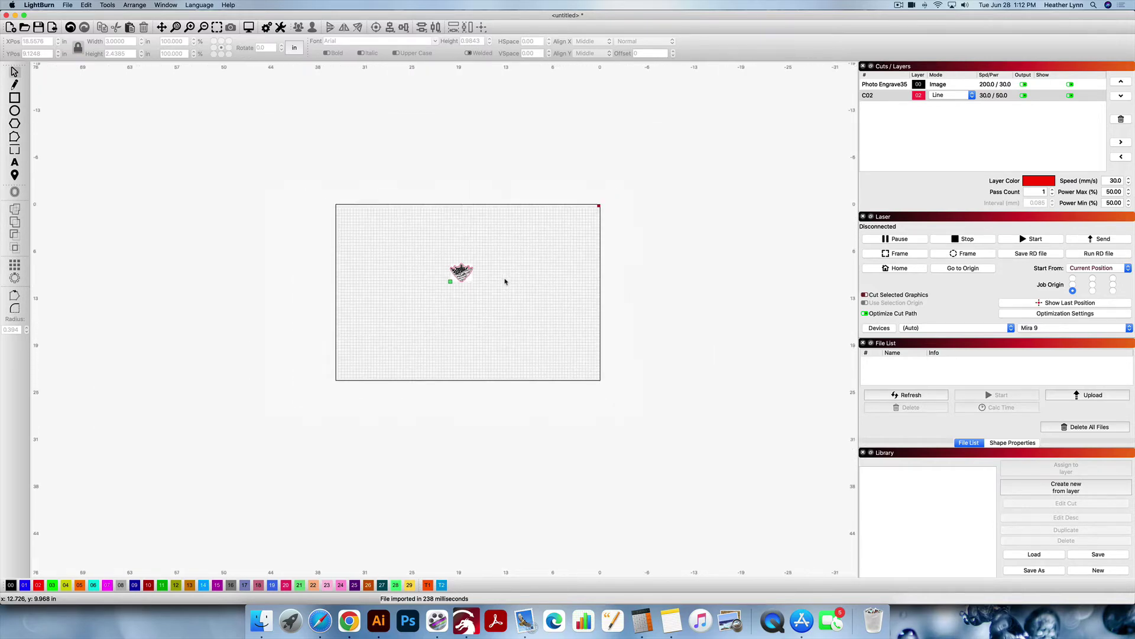
scroll(505, 282, down, 1)
scroll(504, 282, up, 1)
scroll(504, 282, up, 2)
scroll(505, 281, up, 3)
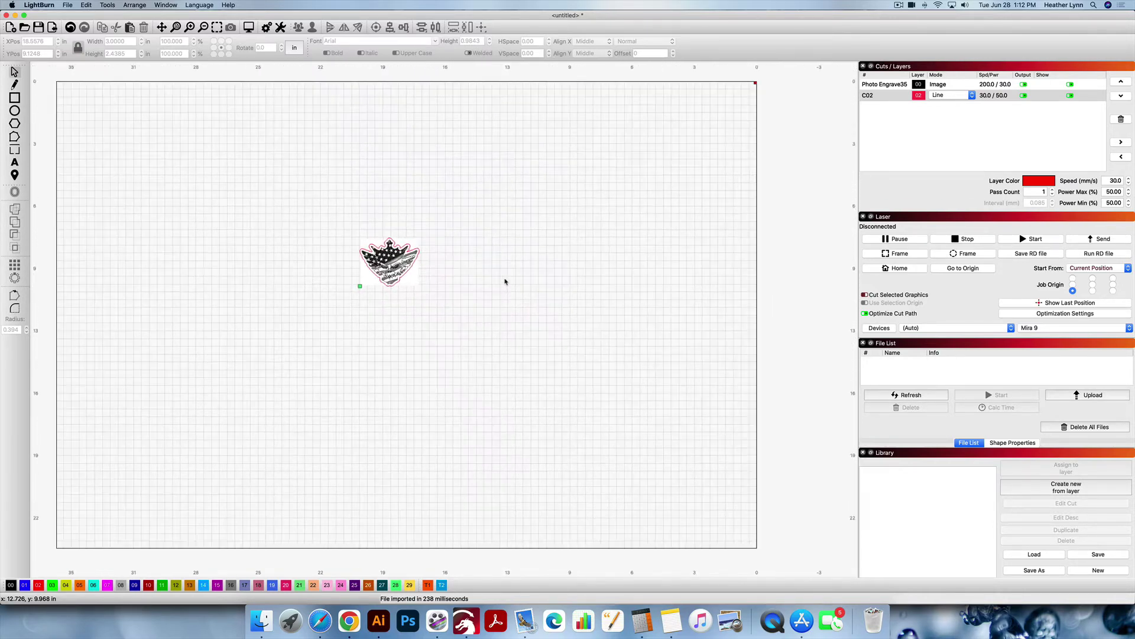
scroll(505, 280, up, 1)
scroll(505, 281, up, 2)
scroll(504, 281, up, 2)
scroll(504, 281, up, 1)
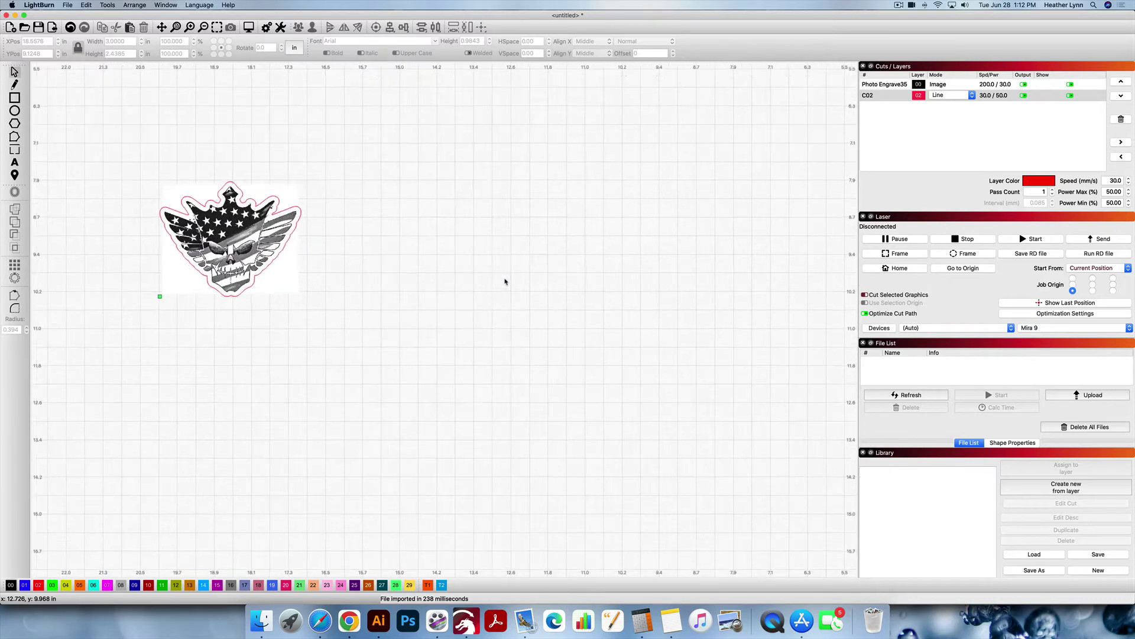
scroll(505, 281, up, 1)
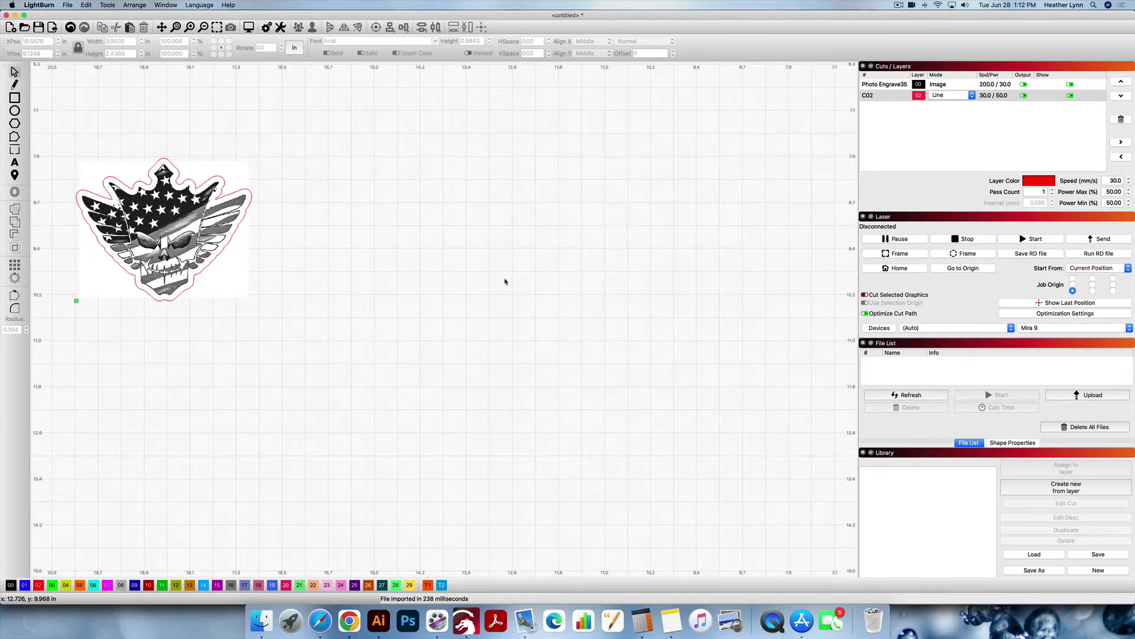
scroll(505, 282, down, 2)
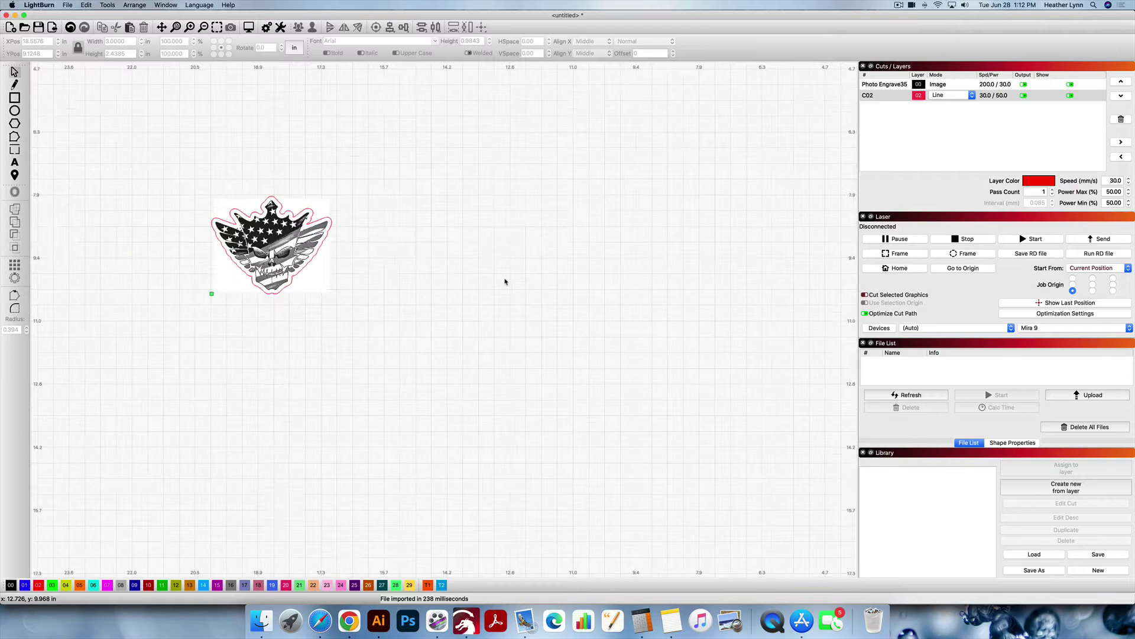
scroll(505, 280, down, 2)
scroll(505, 281, down, 1)
scroll(505, 281, down, 1)
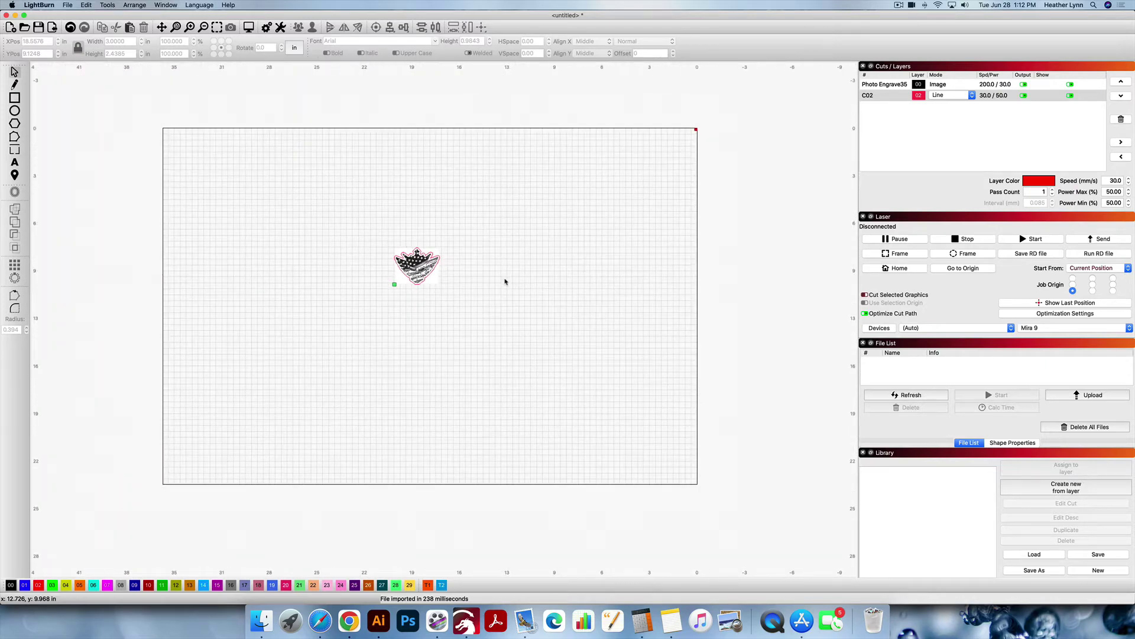
scroll(505, 281, up, 1)
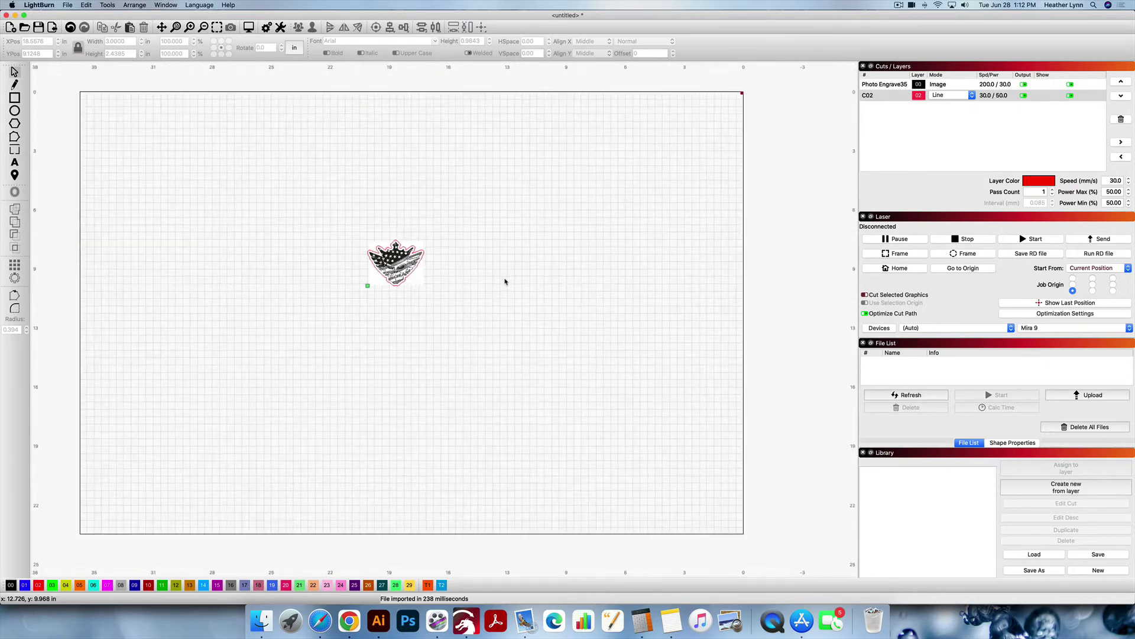
scroll(505, 281, up, 1)
scroll(505, 282, up, 1)
scroll(505, 282, up, 1)
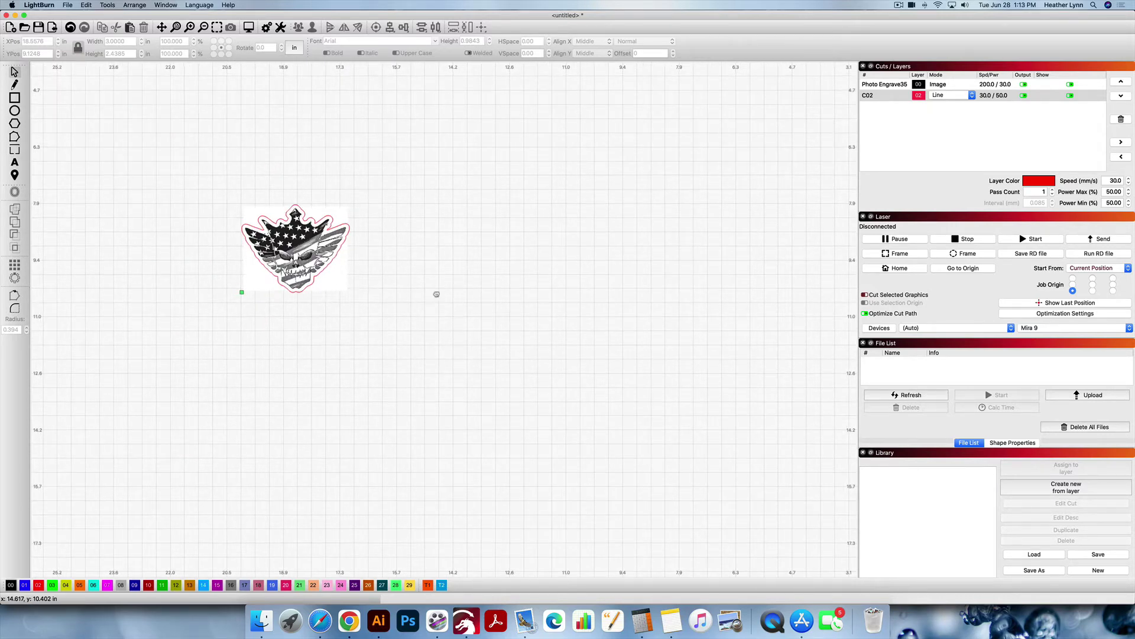
mouse_move(327, 179)
mouse_down()
mouse_move(539, 290)
mouse_move(483, 300)
mouse_up()
scroll(481, 299, up, 2)
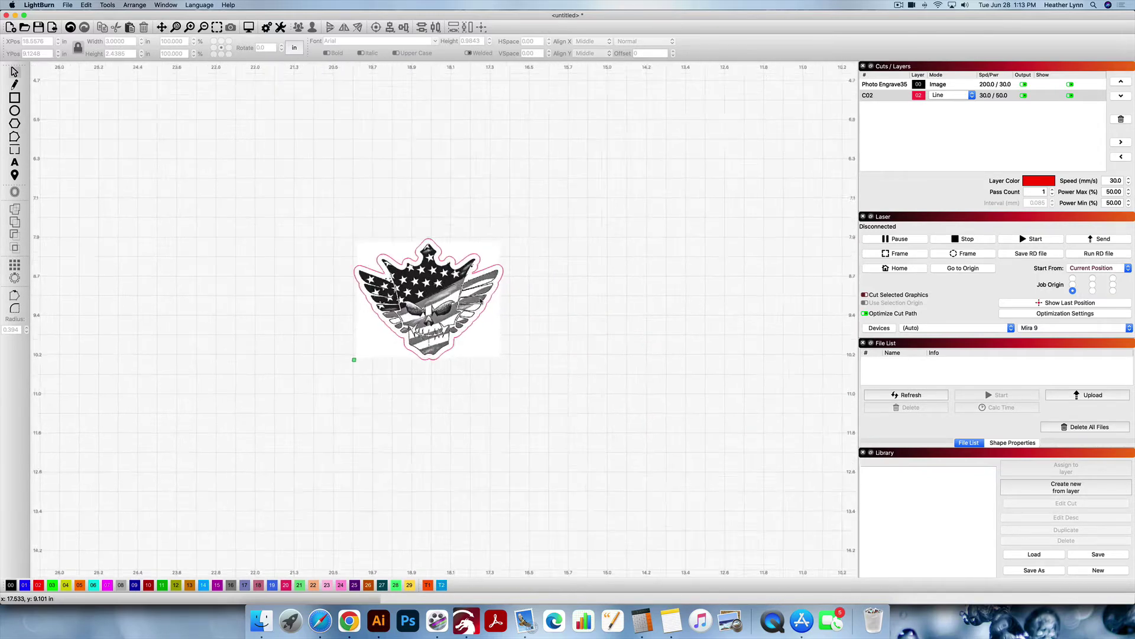
scroll(480, 299, up, 2)
scroll(481, 299, up, 1)
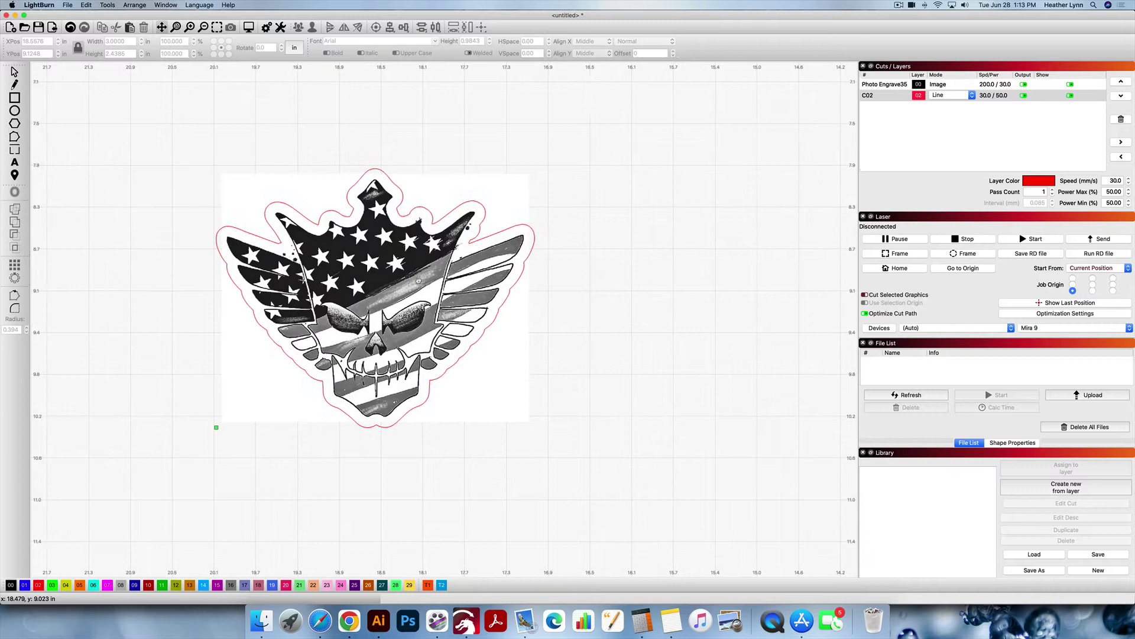
drag(480, 299, 534, 284)
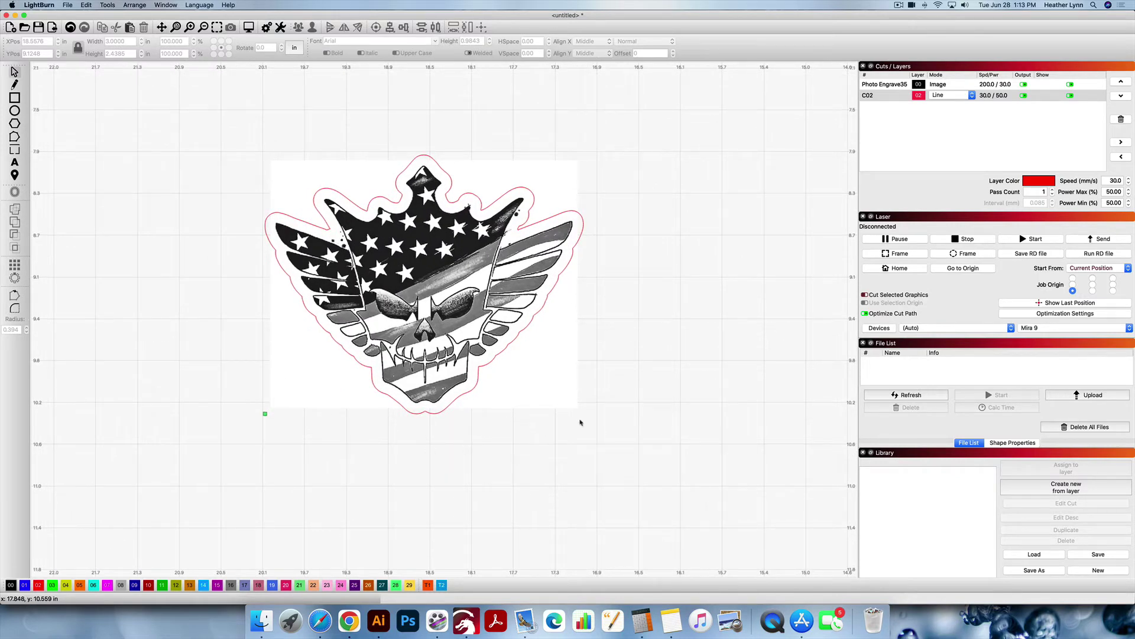
drag(613, 413, 164, 197)
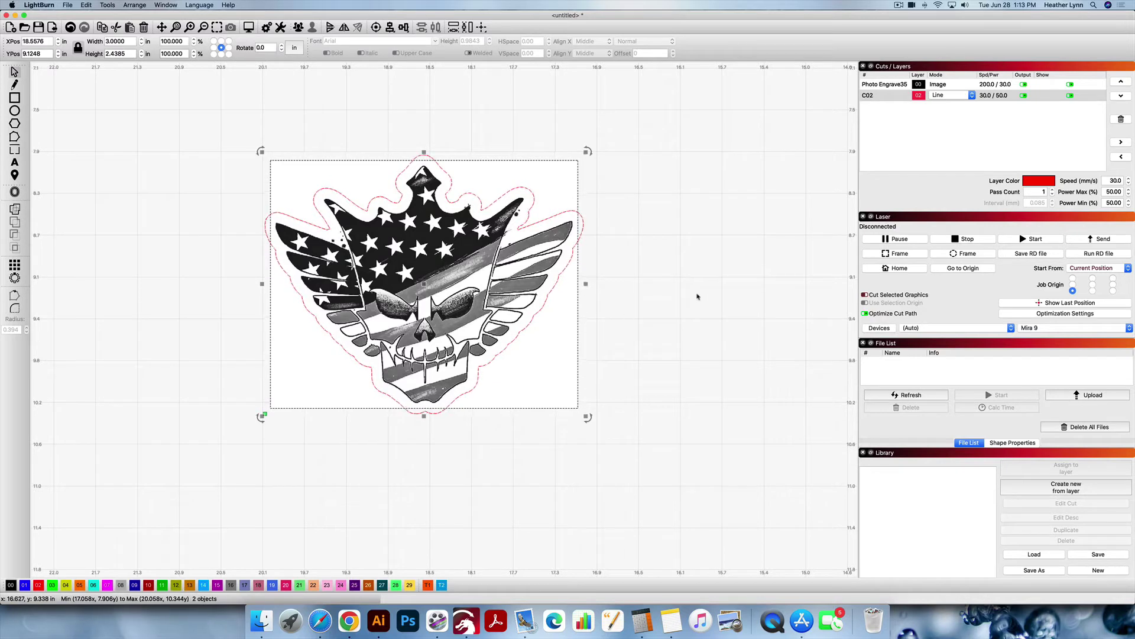
Step: Give Photo Engrave35 a speed of 300 mm/s with 28% max and min power
click(798, 222)
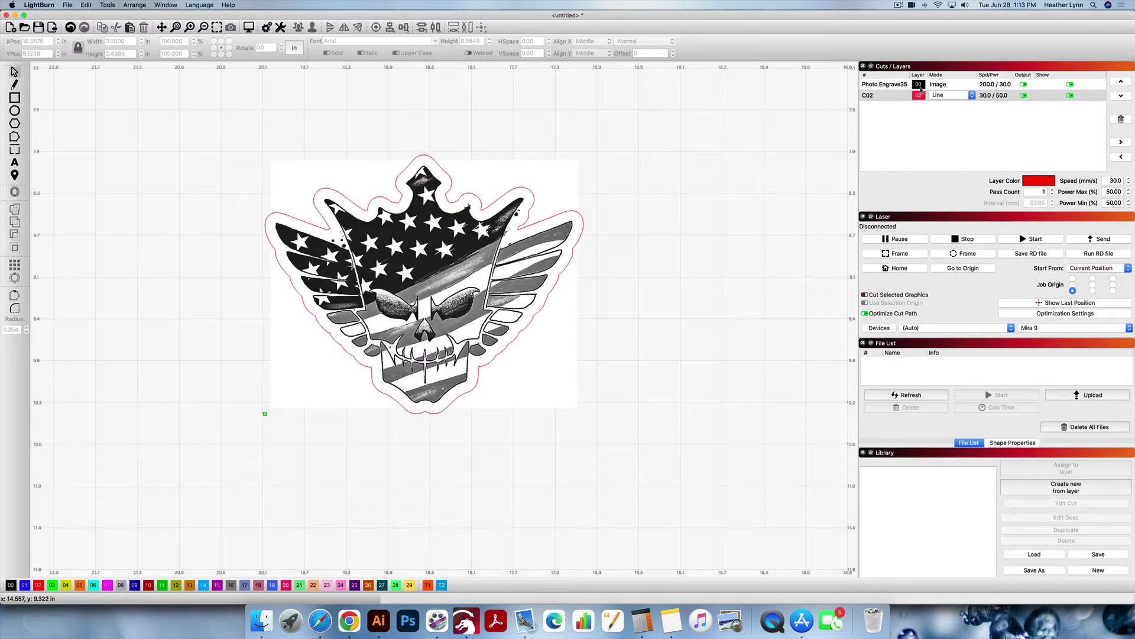
double_click(986, 85)
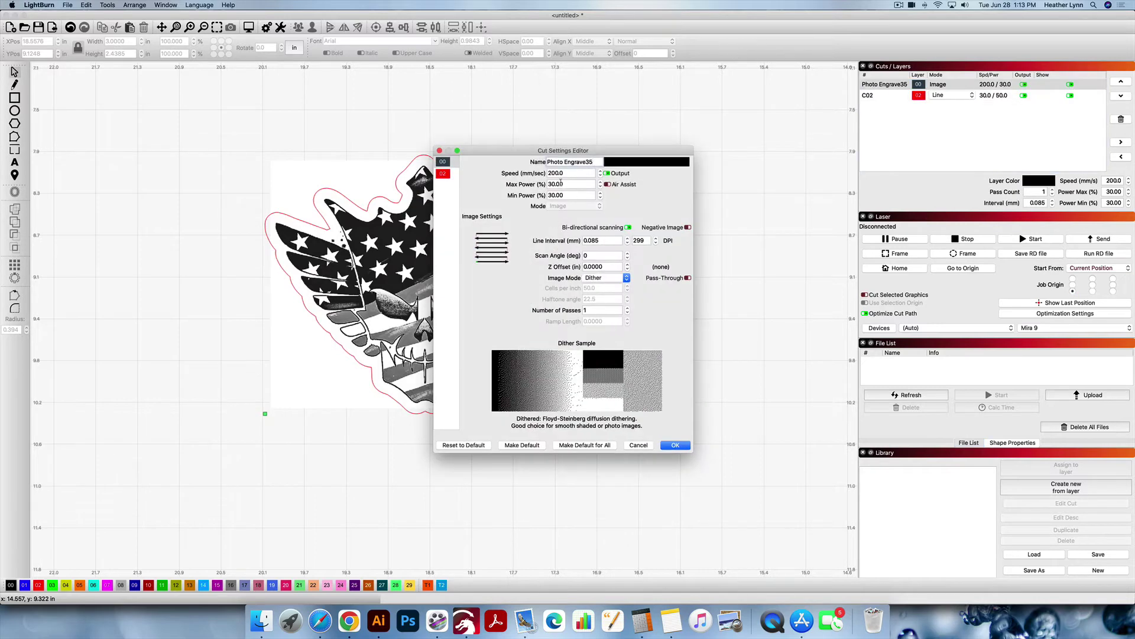
double_click(571, 173)
text(300)
key(Tab)
text(28)
key(Tab)
text(28)
key(Return)
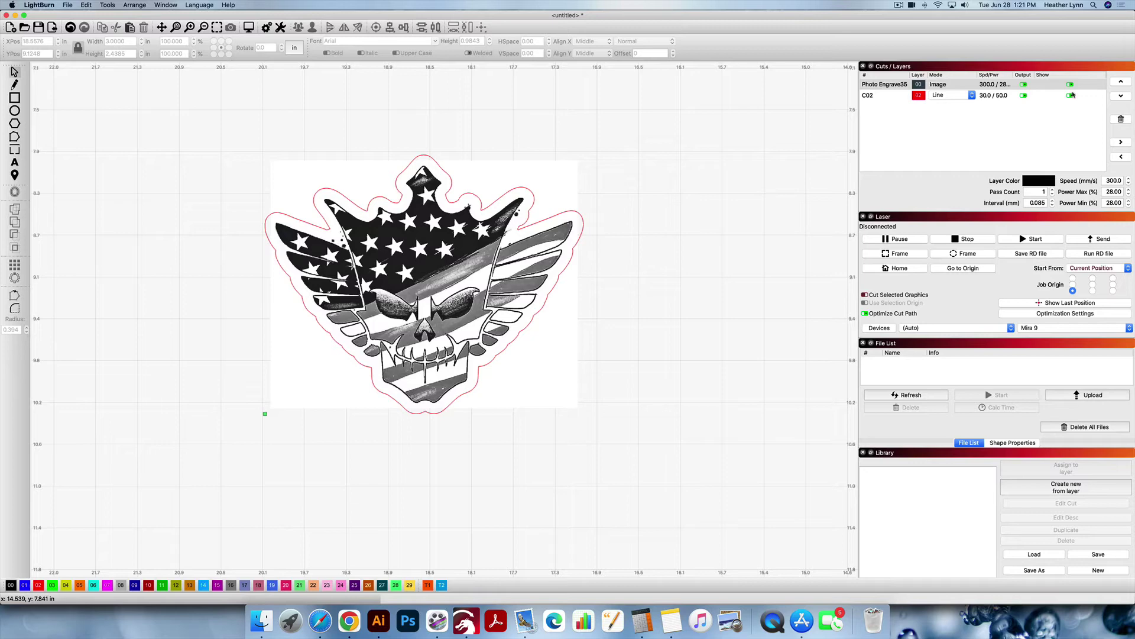
click(1070, 85)
click(1071, 85)
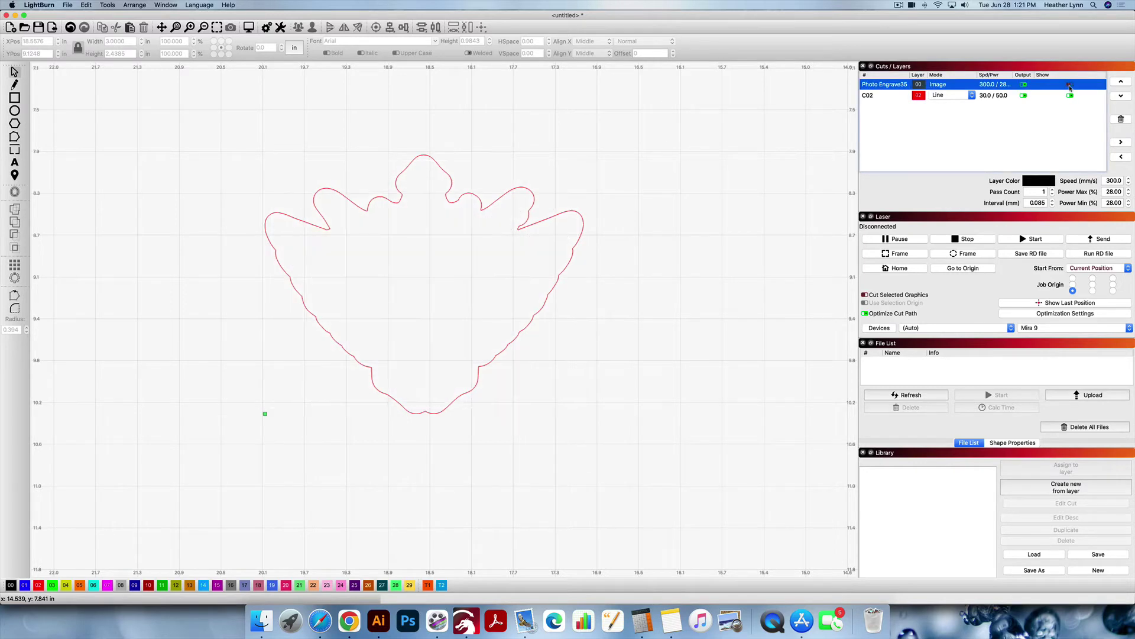
click(1071, 86)
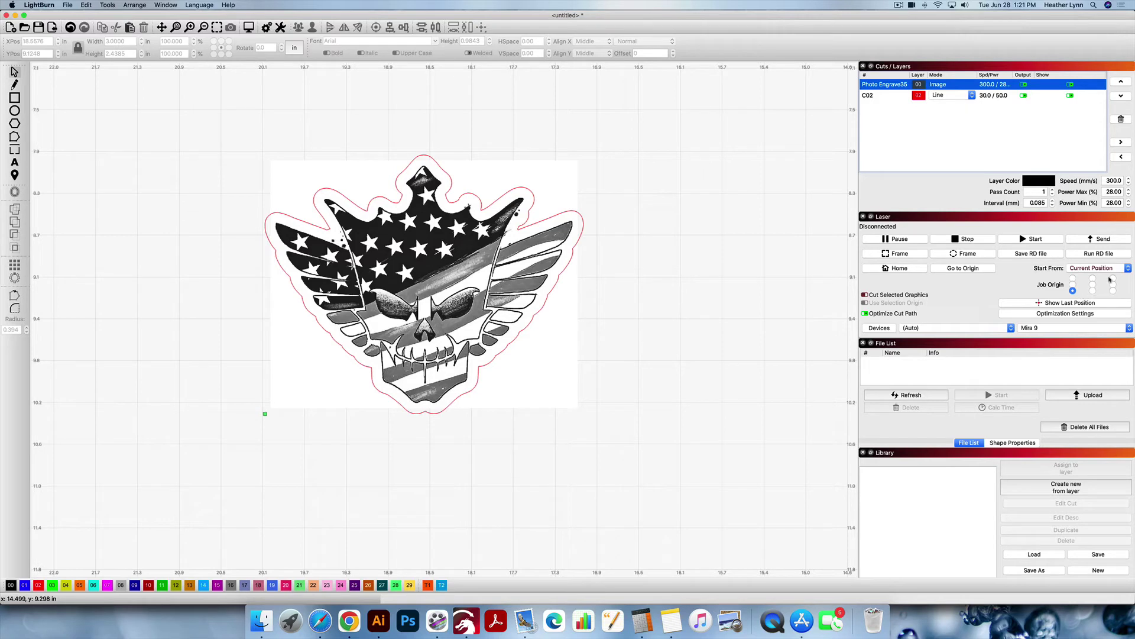
click(1114, 278)
click(1072, 287)
click(1029, 240)
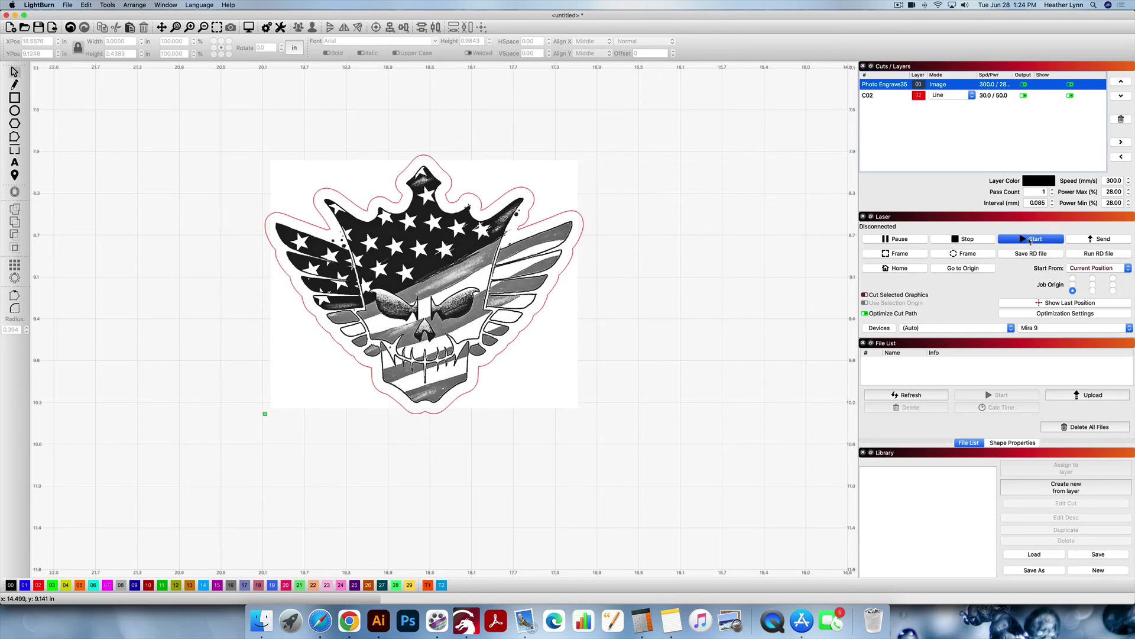